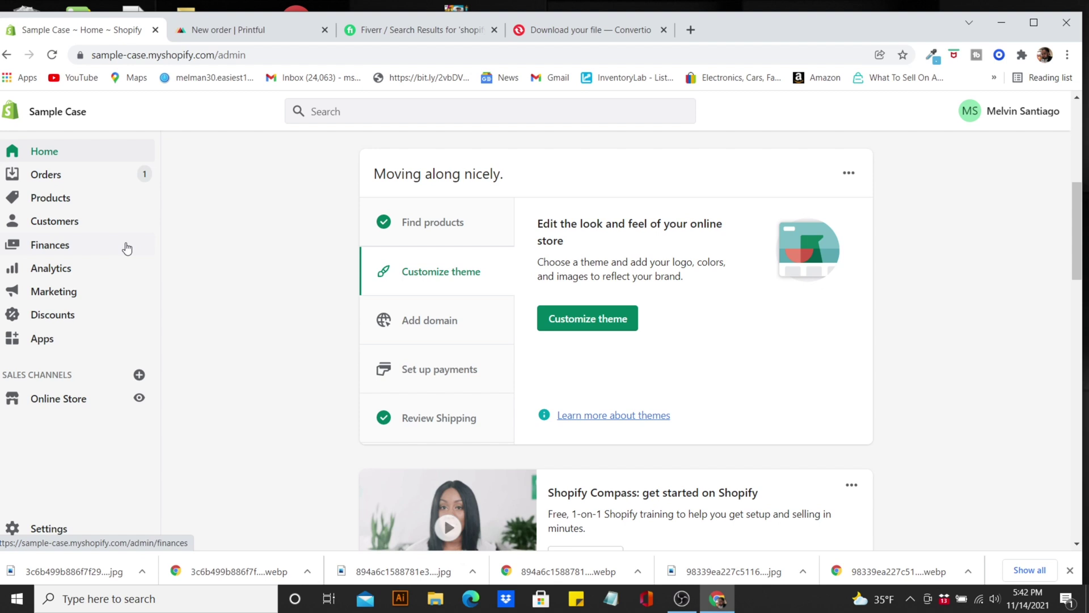
Step: Open the unfulfilled iPhone 11 case order, download the customer's uploaded image and open the downloaded file
click(80, 173)
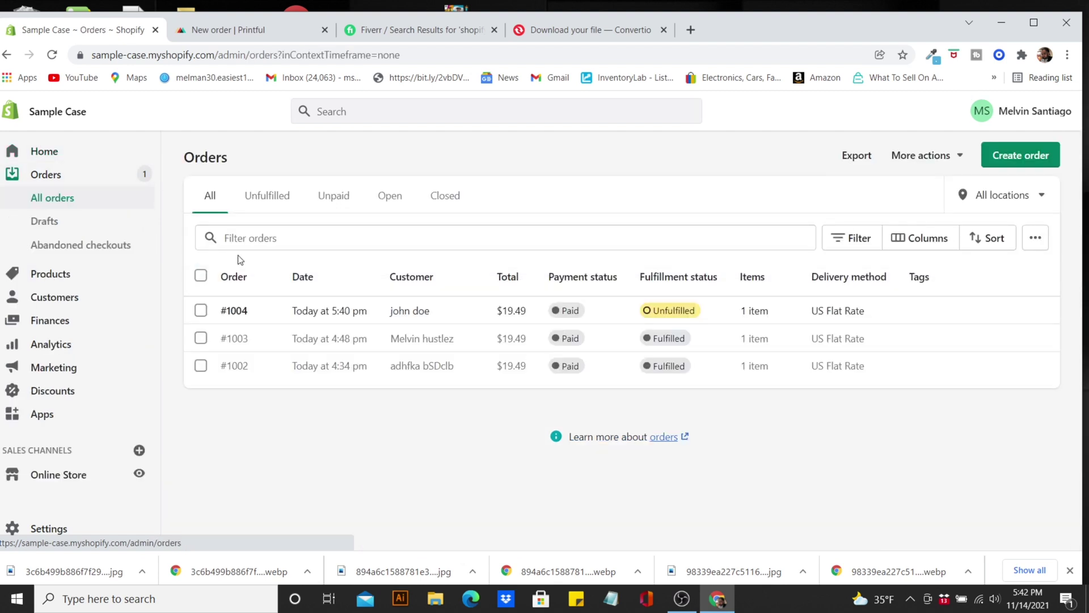
click(311, 319)
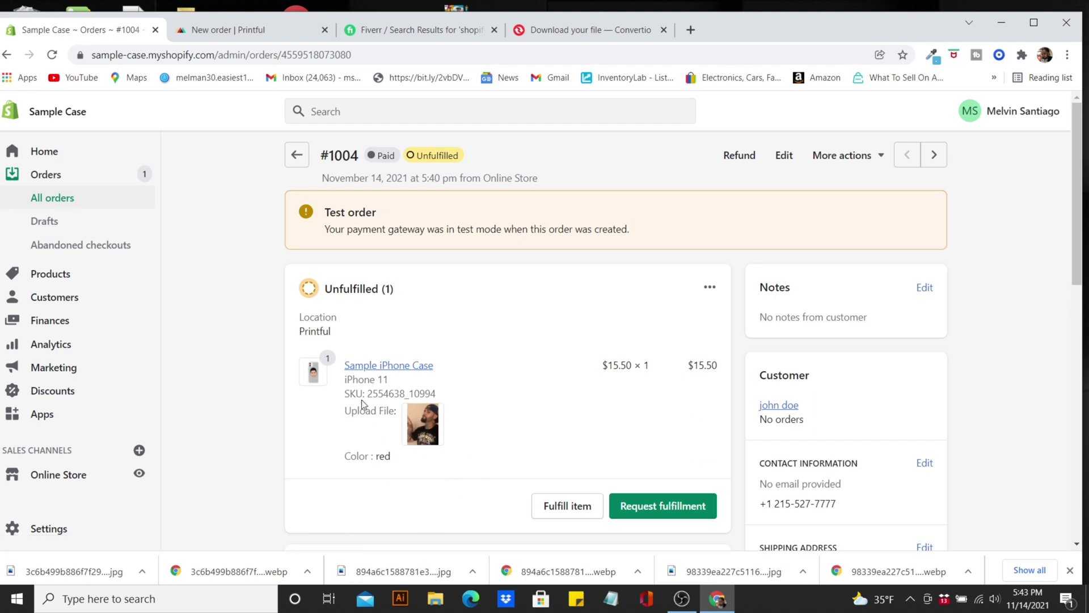
click(430, 427)
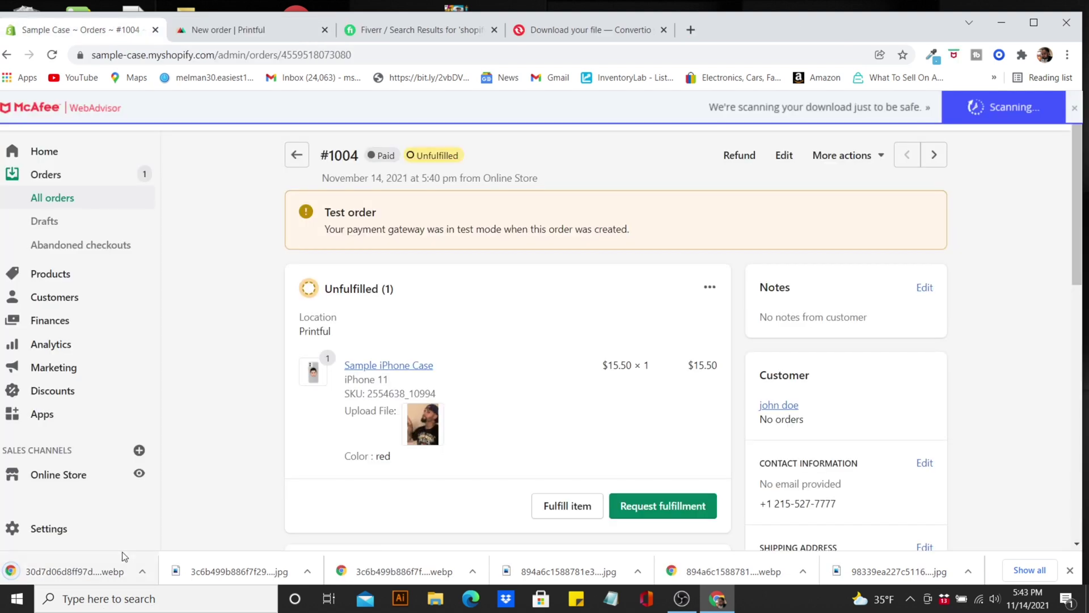
click(115, 571)
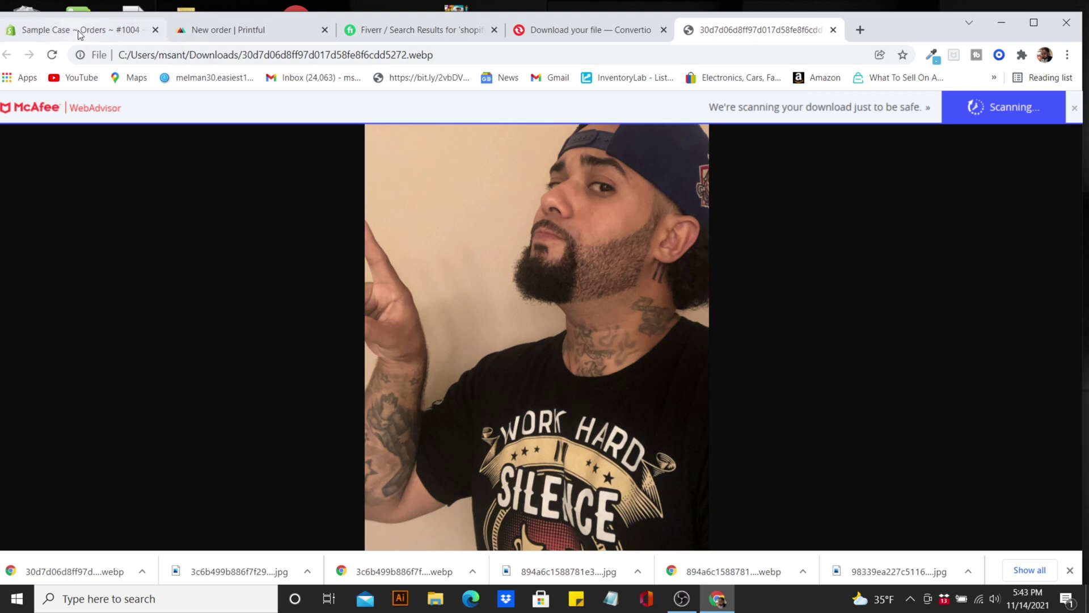
Step: Switch to Convertio and load 30d7d06d8ff97d017d58fe8f6cdd5272.webp from the Downloads folder into a new conversion
click(114, 38)
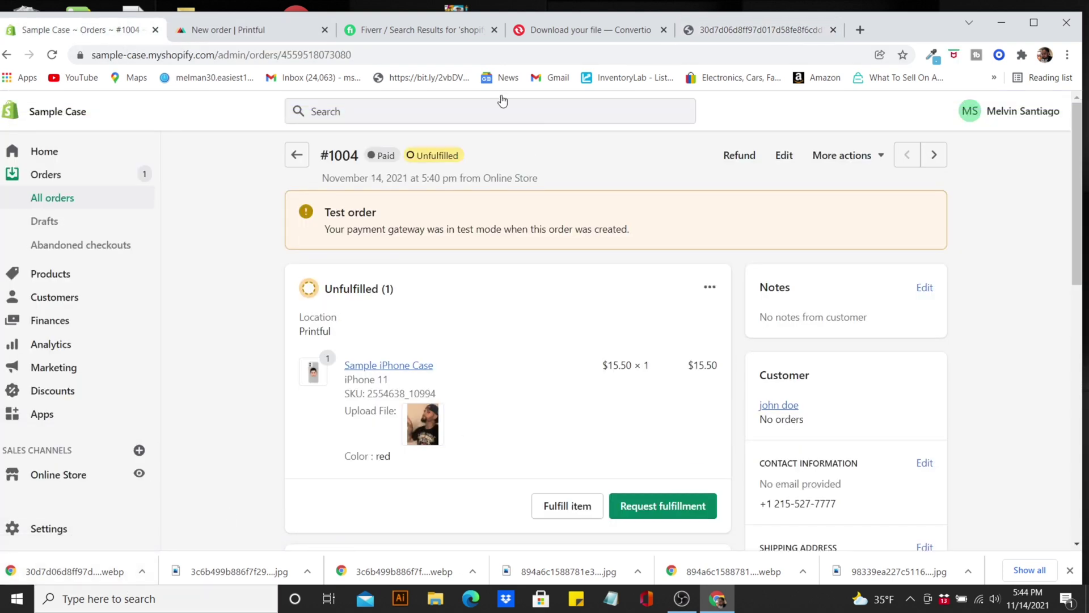
click(575, 35)
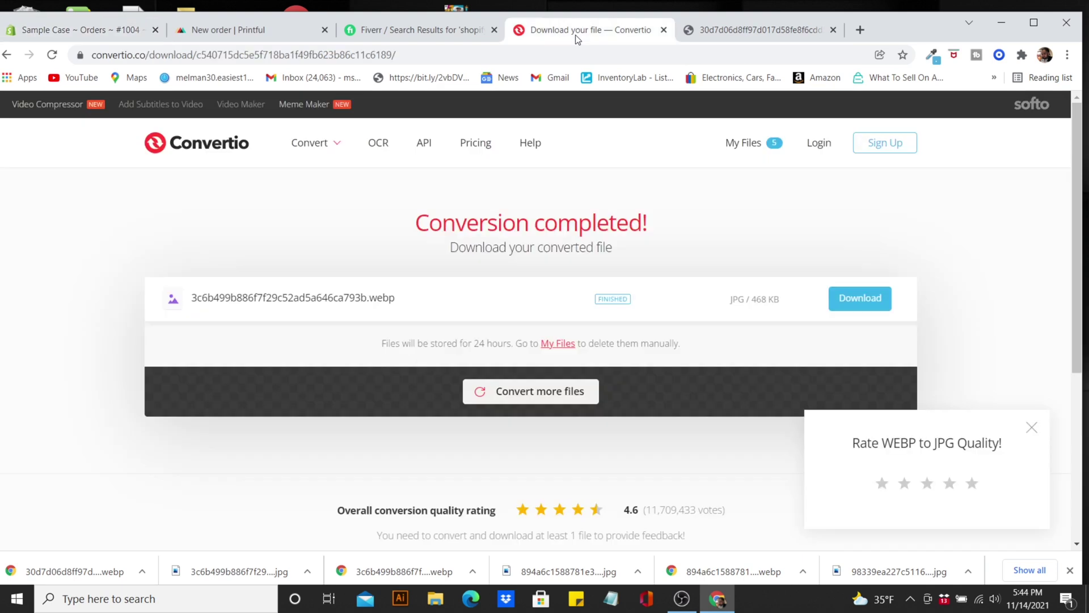
click(223, 150)
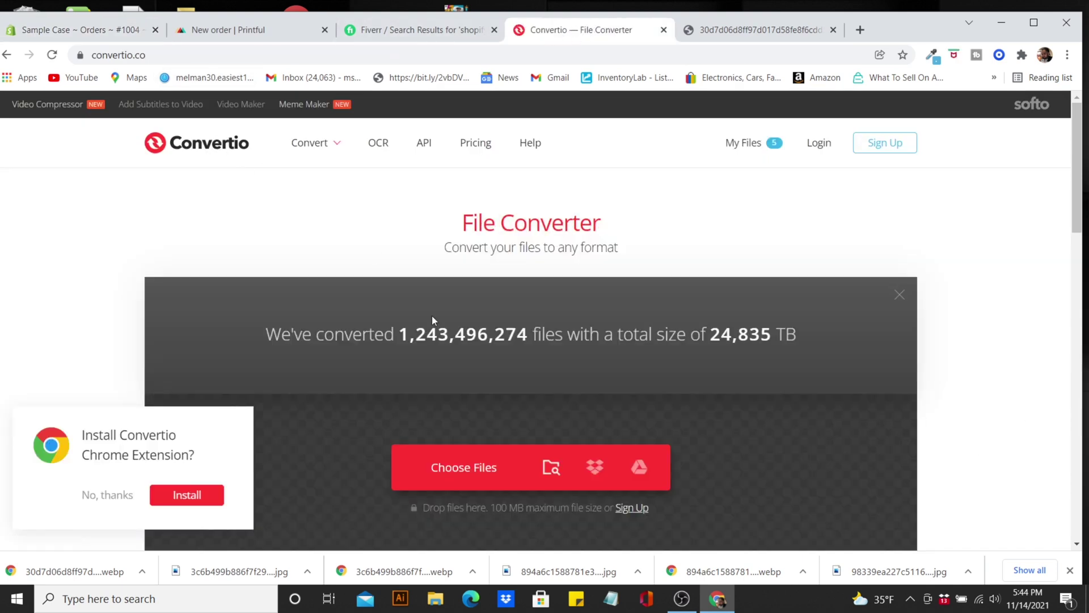
click(454, 469)
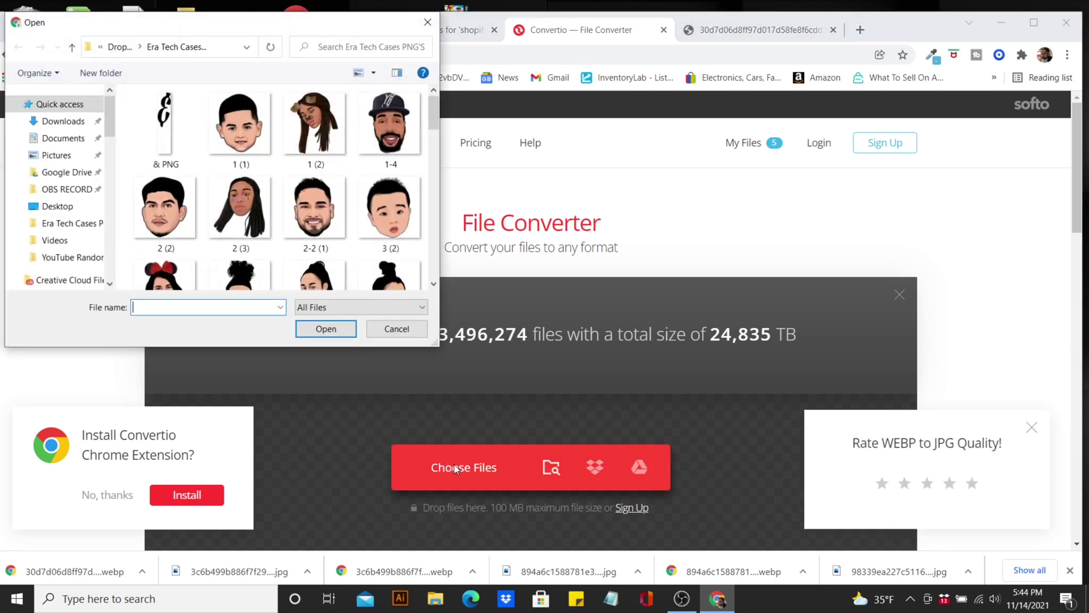
click(67, 121)
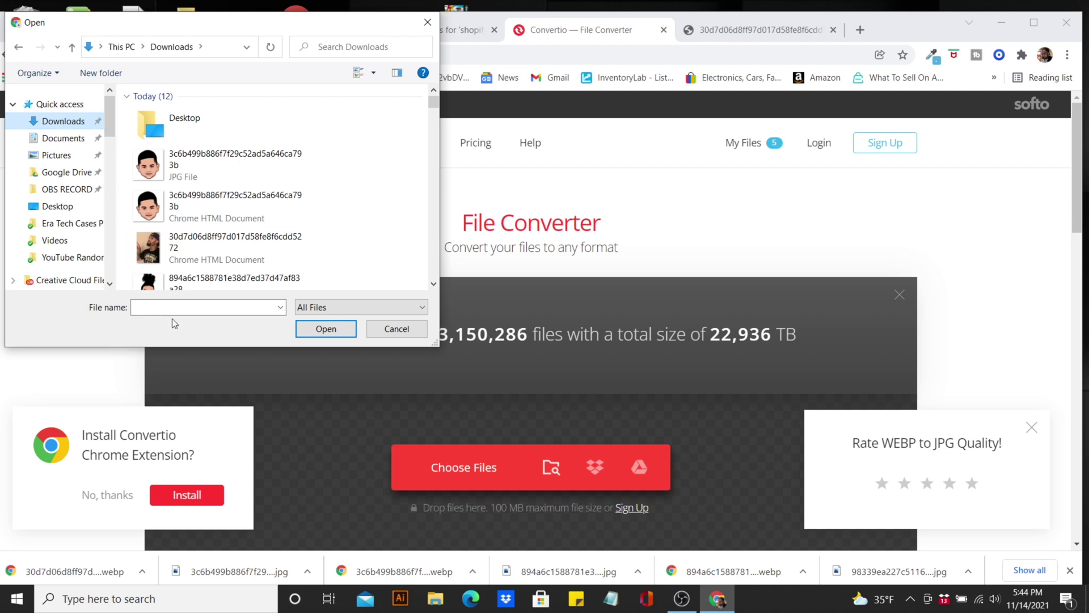
click(235, 260)
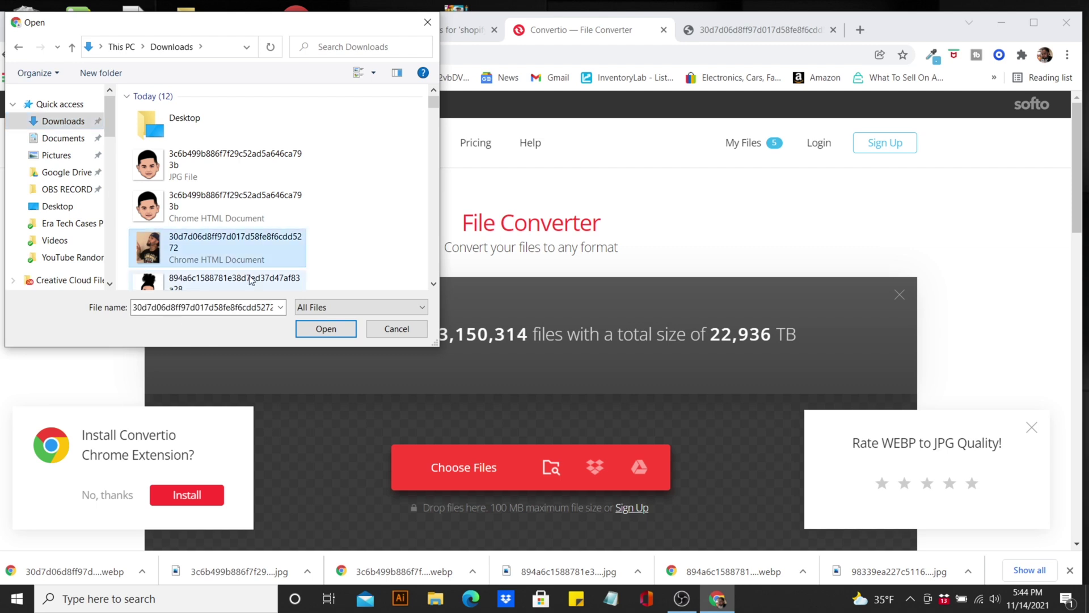
click(338, 330)
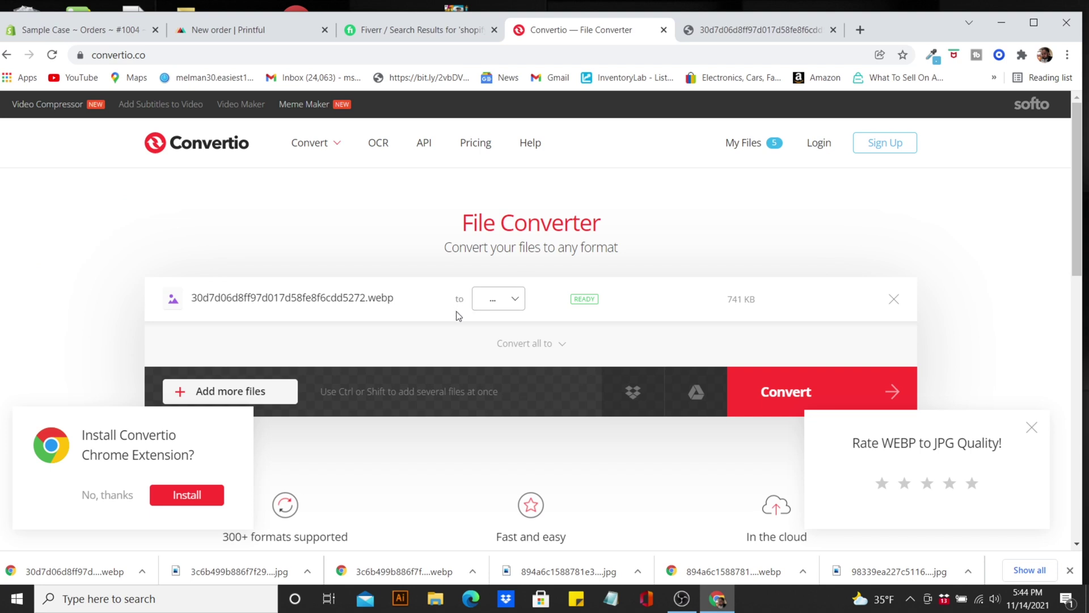
Step: Convert the loaded WEBP image to JPG and download the converted file
click(514, 300)
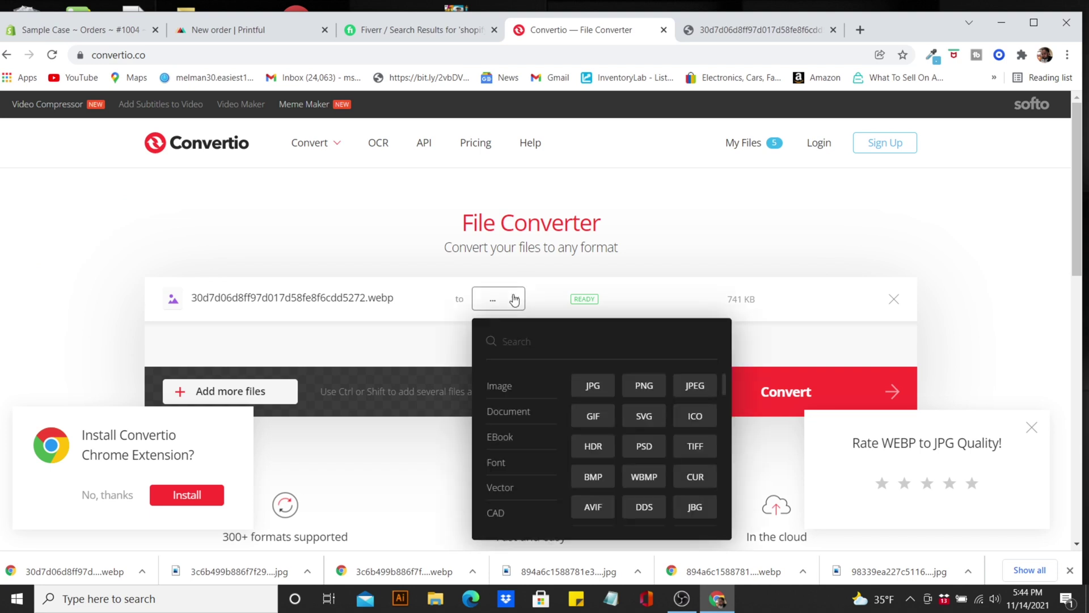
click(595, 386)
click(800, 396)
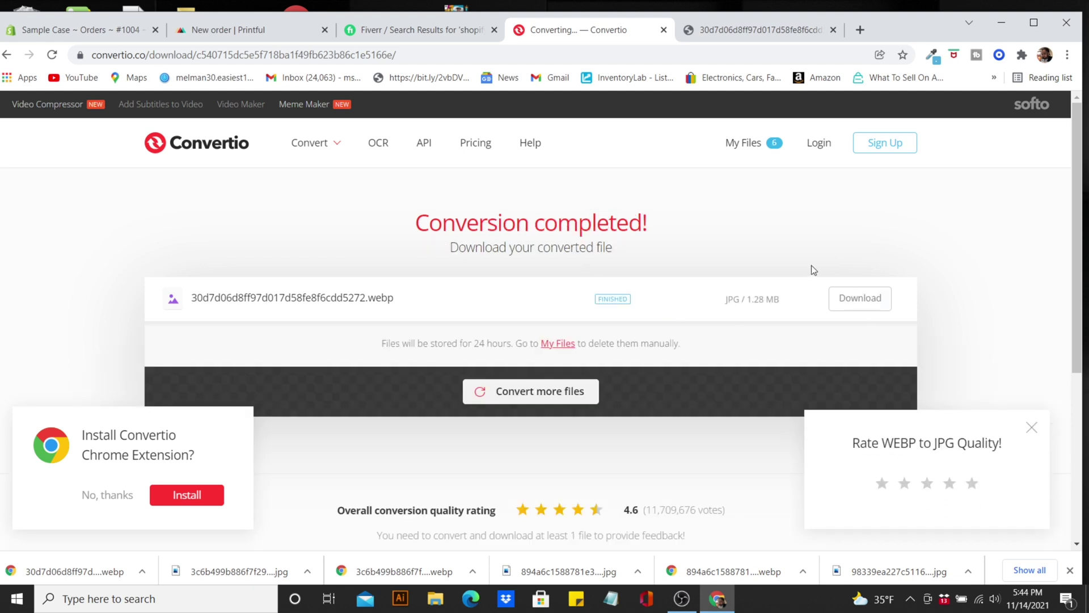
click(860, 299)
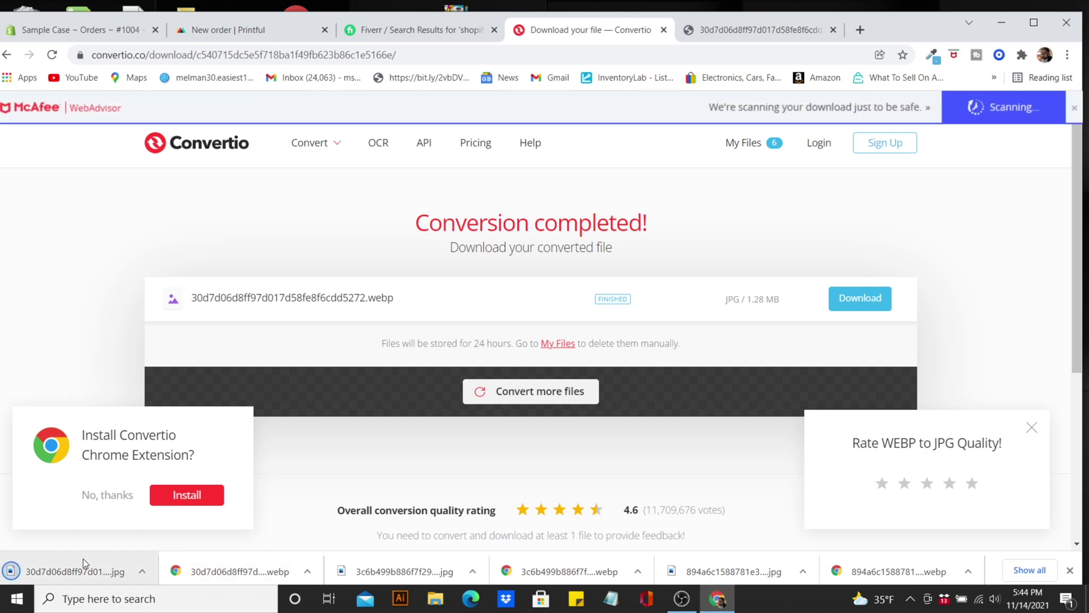
Step: Switch to Fiverr to look over the "shopify order fulfillment" services, dismissing the download scan banner
click(422, 34)
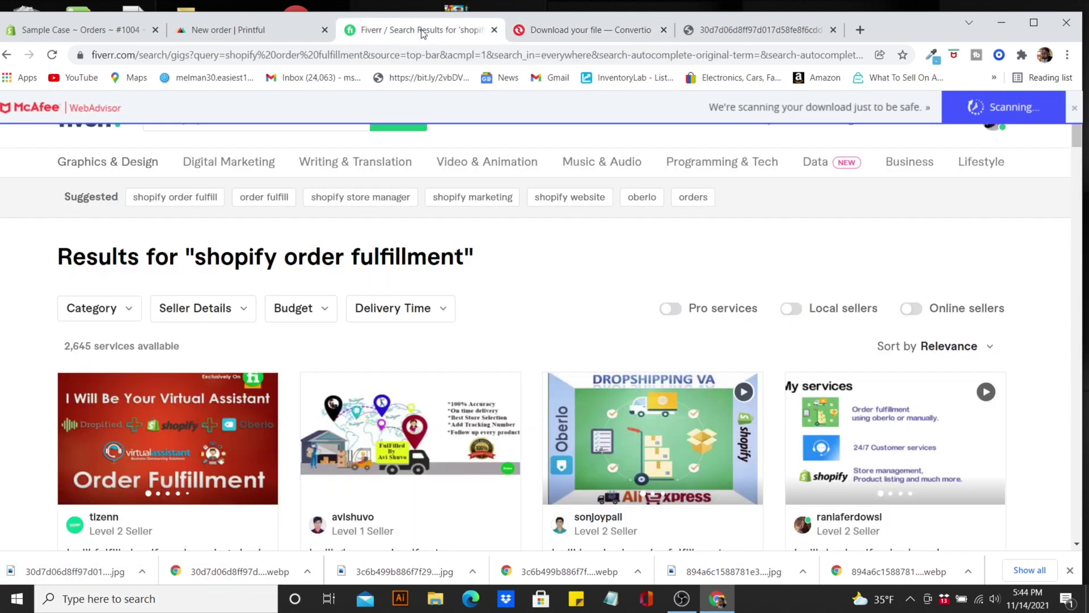
click(1075, 108)
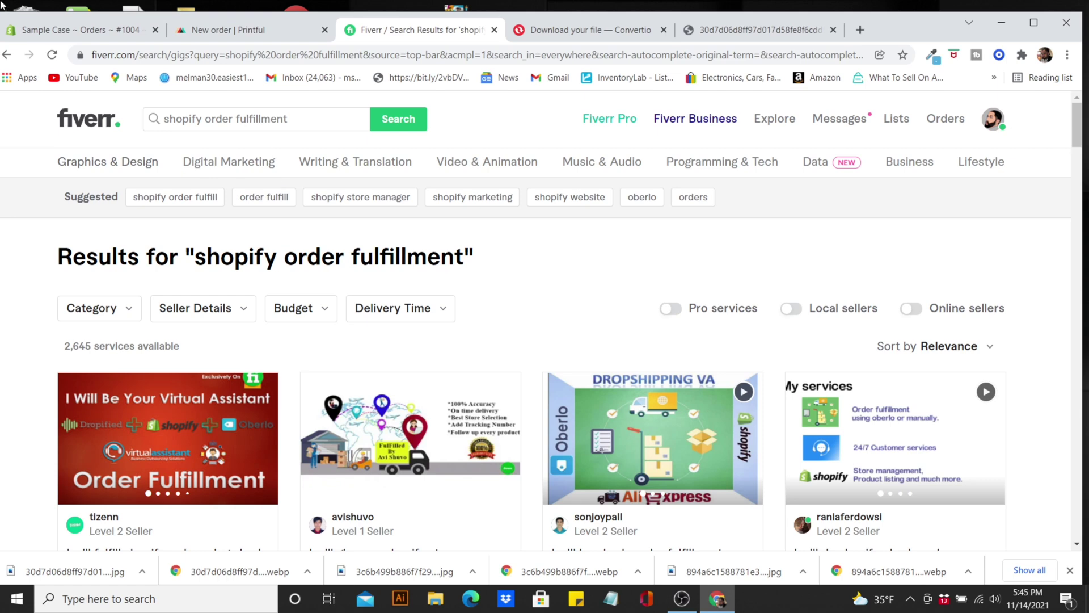
Step: Return to the Shopify admin and open Printful: Print on Demand from the installed apps
click(108, 34)
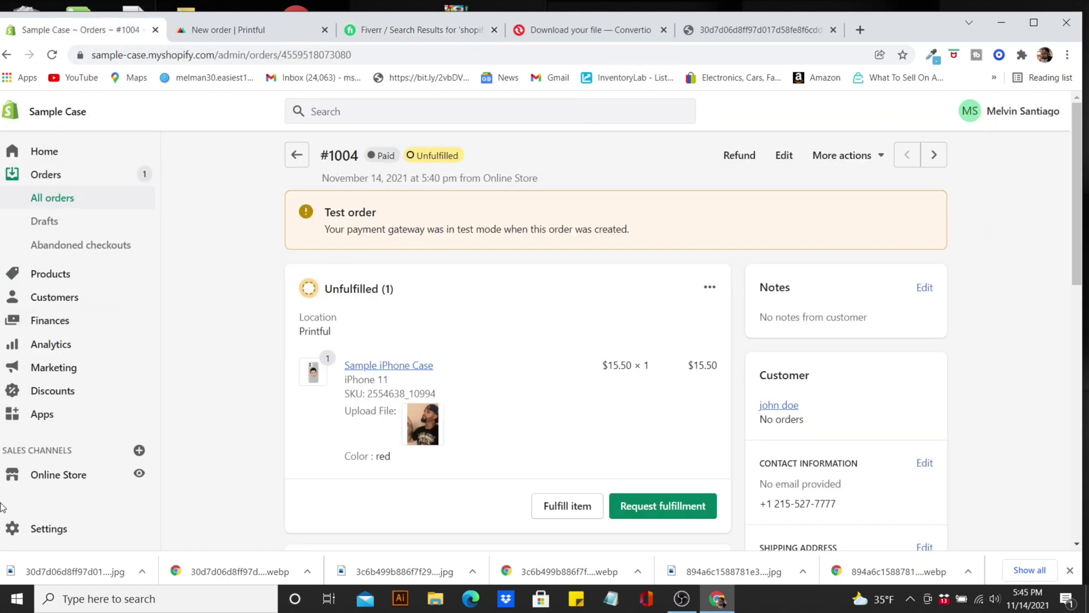
click(49, 416)
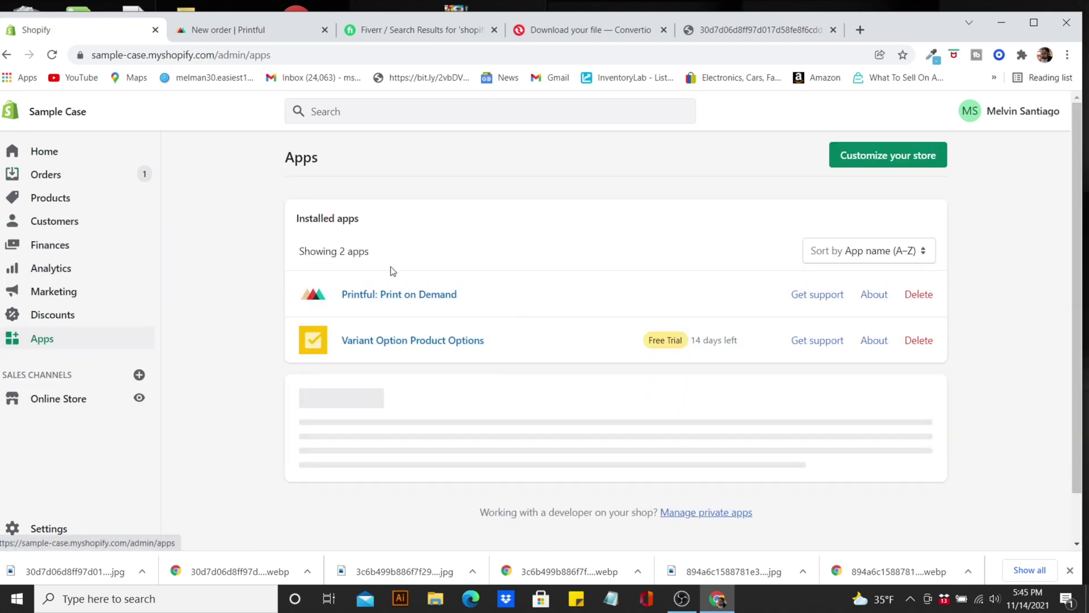
click(411, 292)
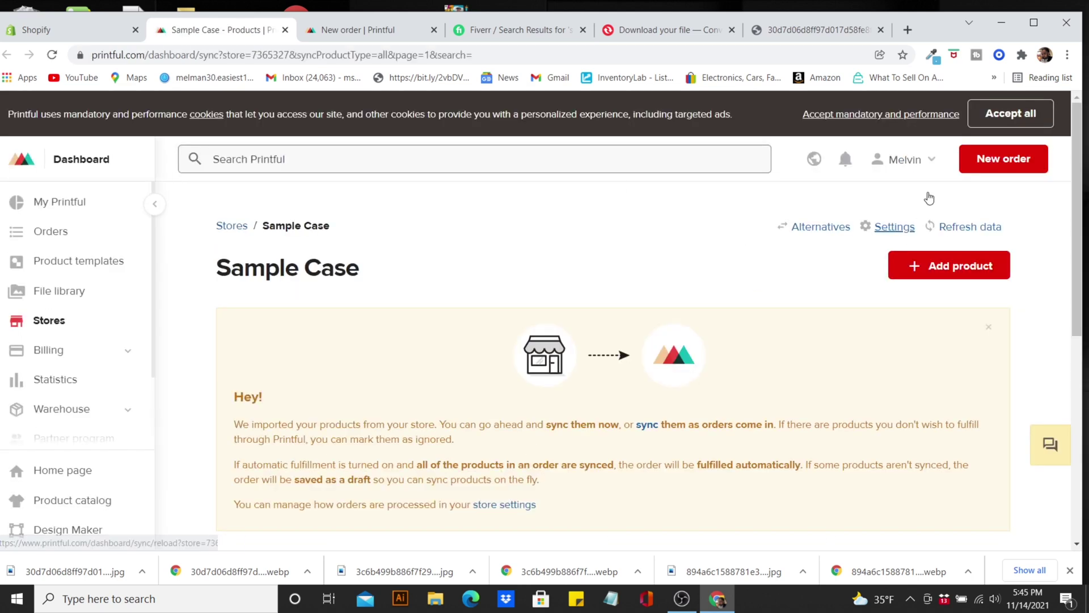
Step: Look at the list of all orders in Shopify and return to the Printful store page
click(85, 38)
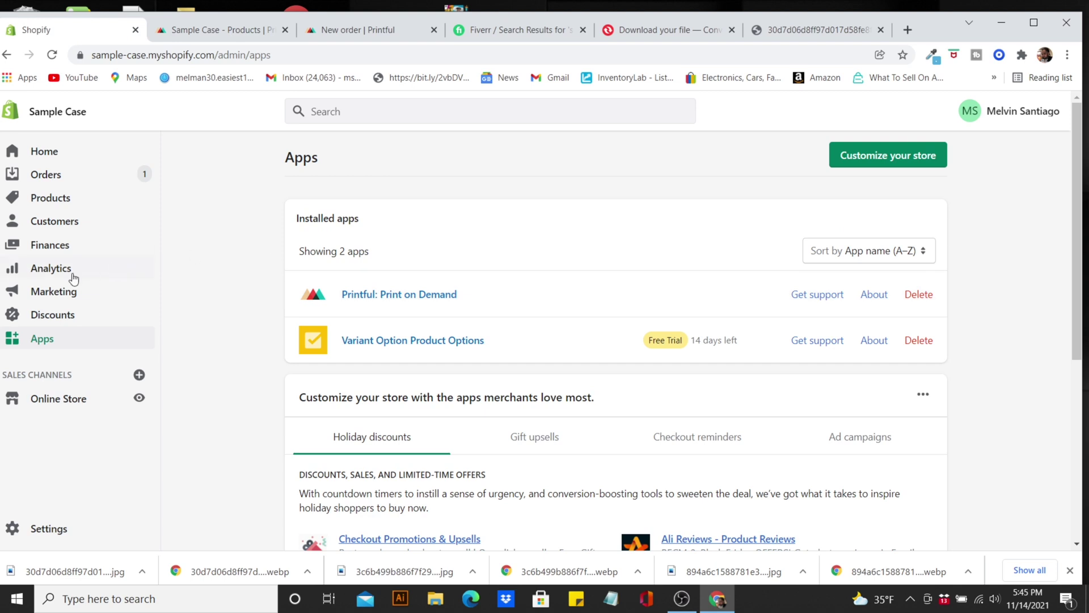
click(91, 176)
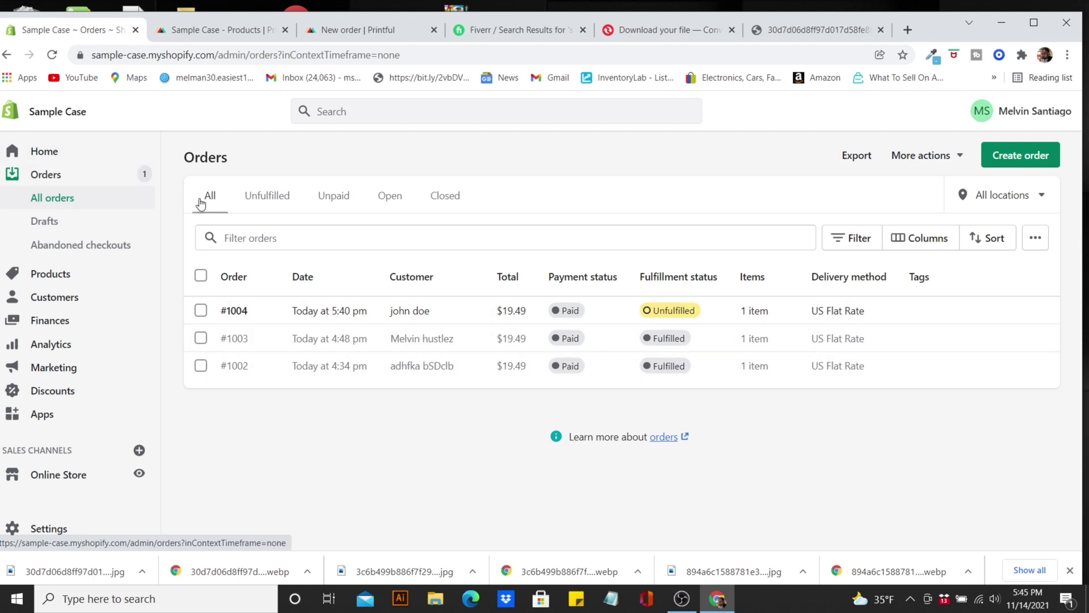
click(221, 31)
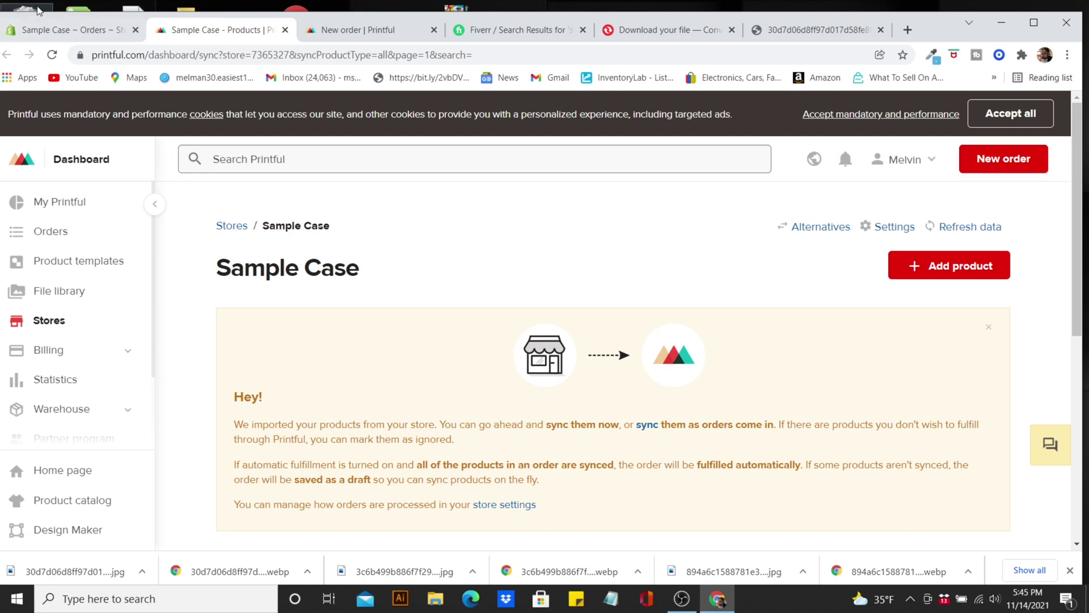
Step: Open Printful again from Shopify's installed apps and close the duplicate Printful tab
click(58, 32)
click(85, 413)
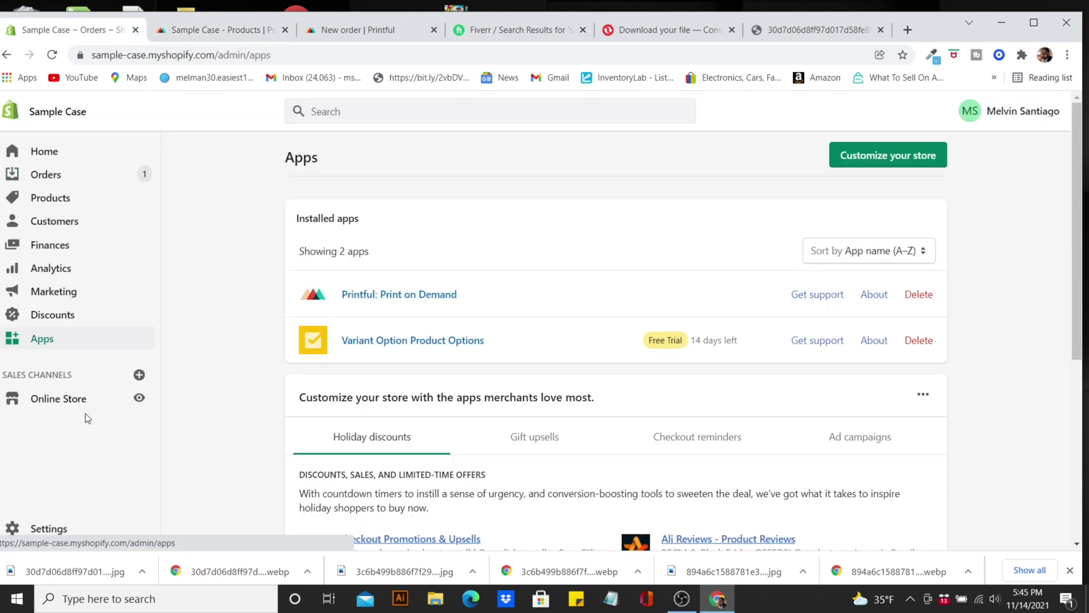
click(421, 294)
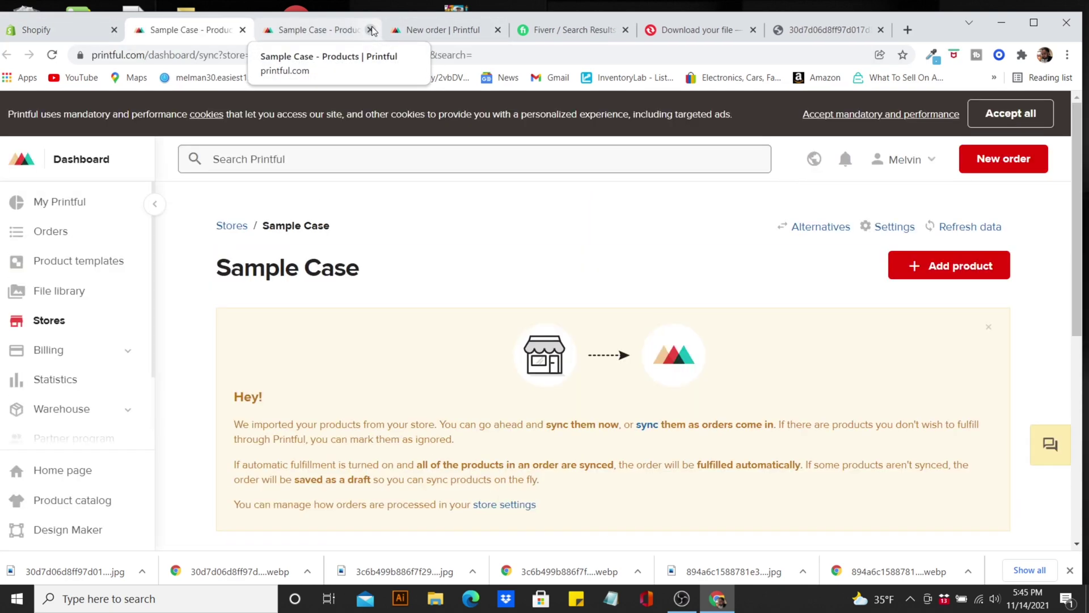
click(372, 30)
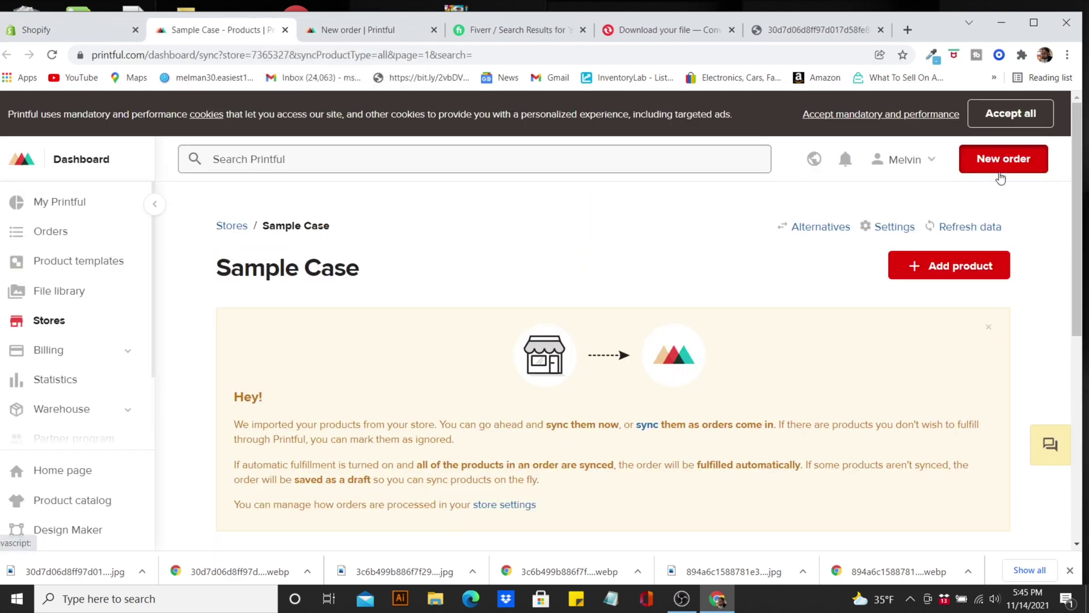
Step: Start a new basic order in Printful and choose the synced Sample iPhone Case for iPhone 11
click(1000, 171)
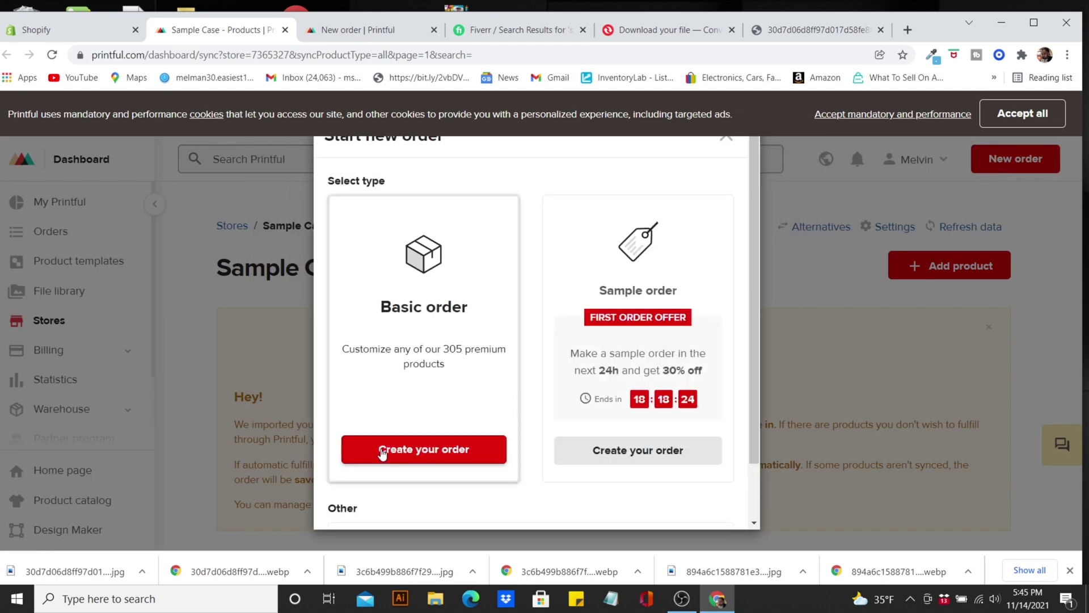
click(382, 451)
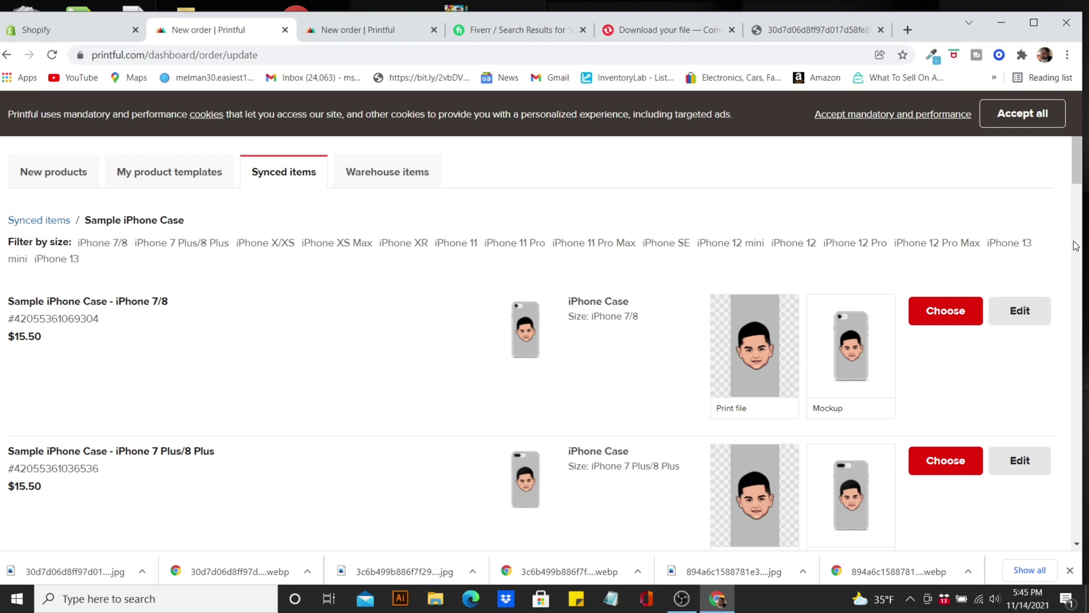
scroll(1082, 150, down, 3)
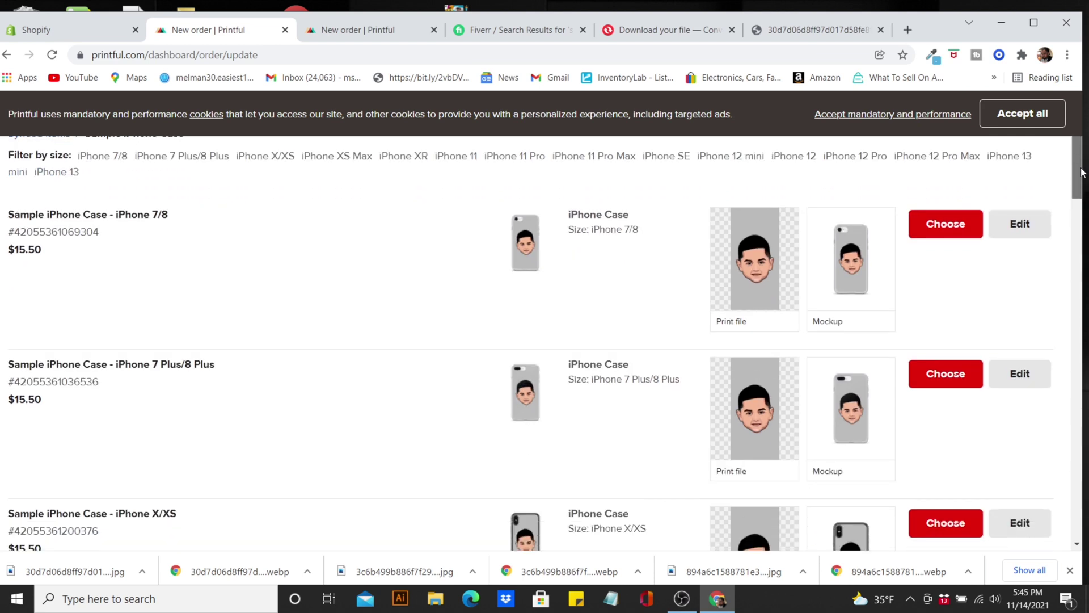
scroll(545, 340, down, 12)
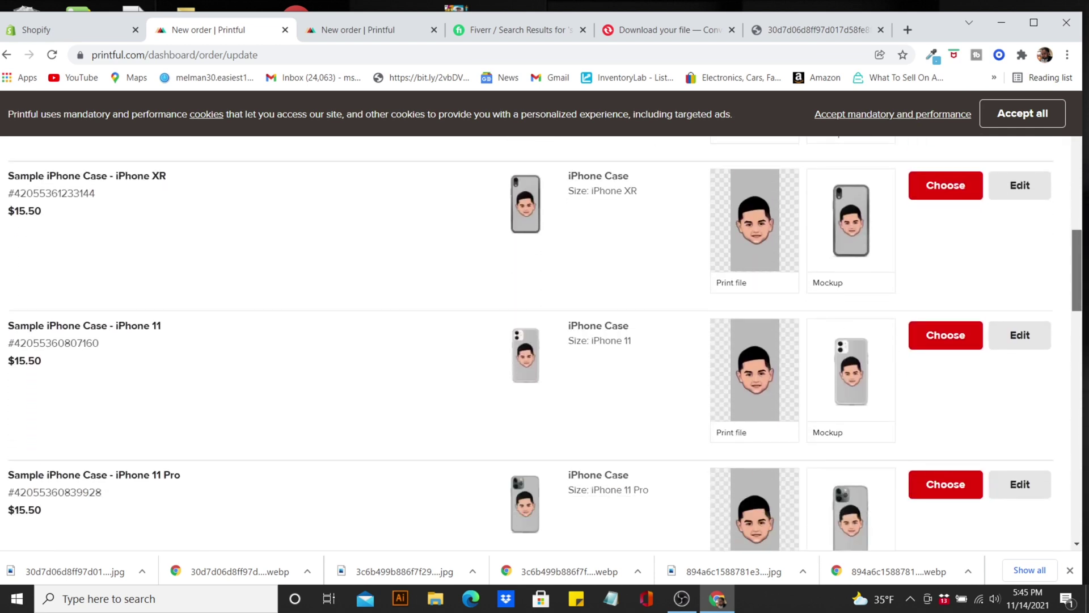
click(939, 222)
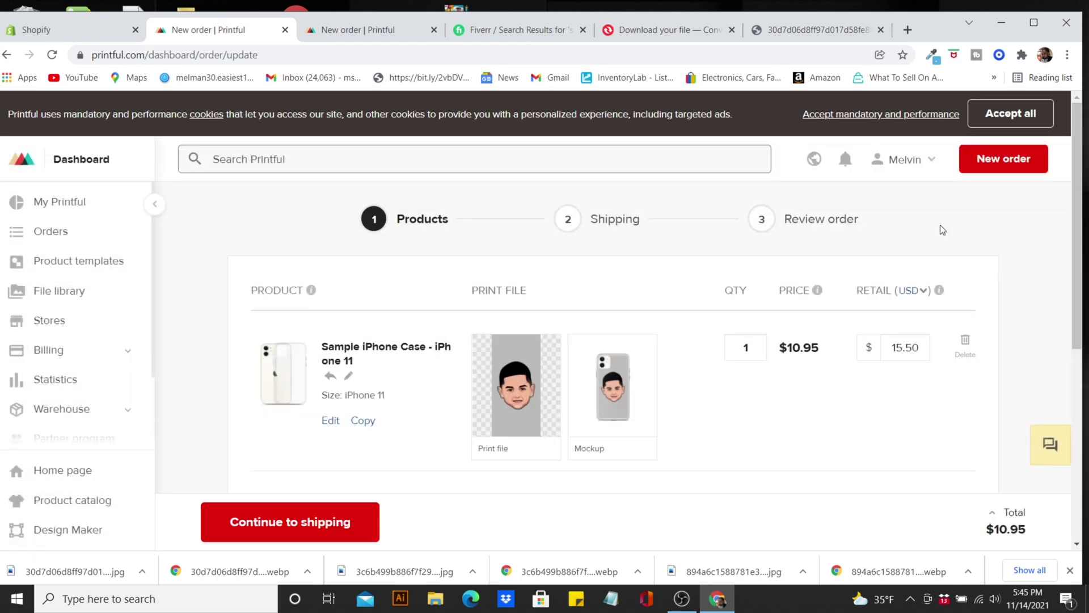
Step: Open the iPhone 11 case's print file for editing and remove the existing face design
mouse_move(531, 379)
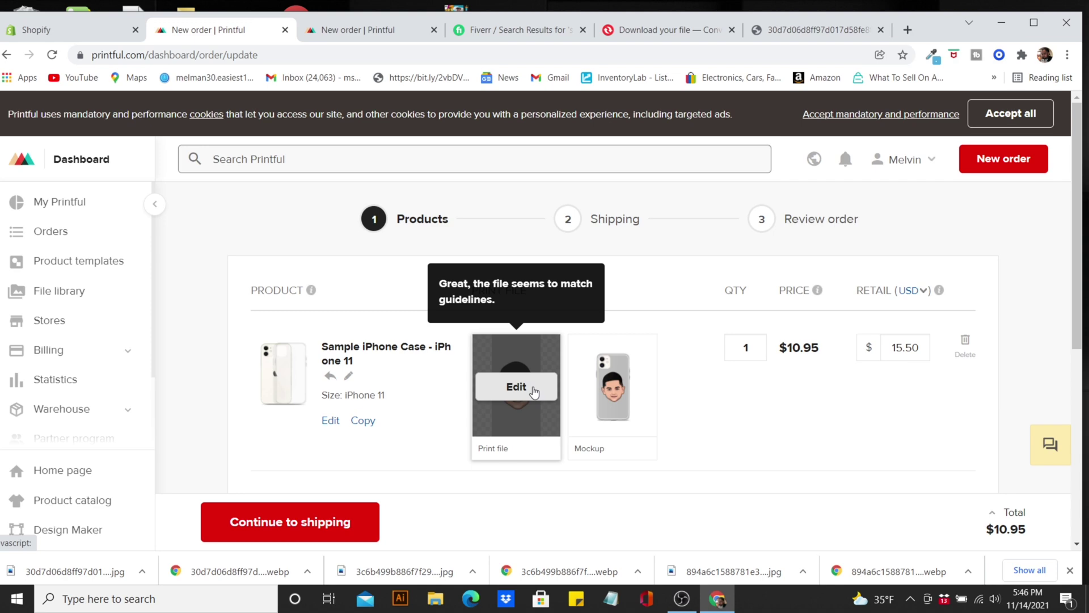
click(533, 388)
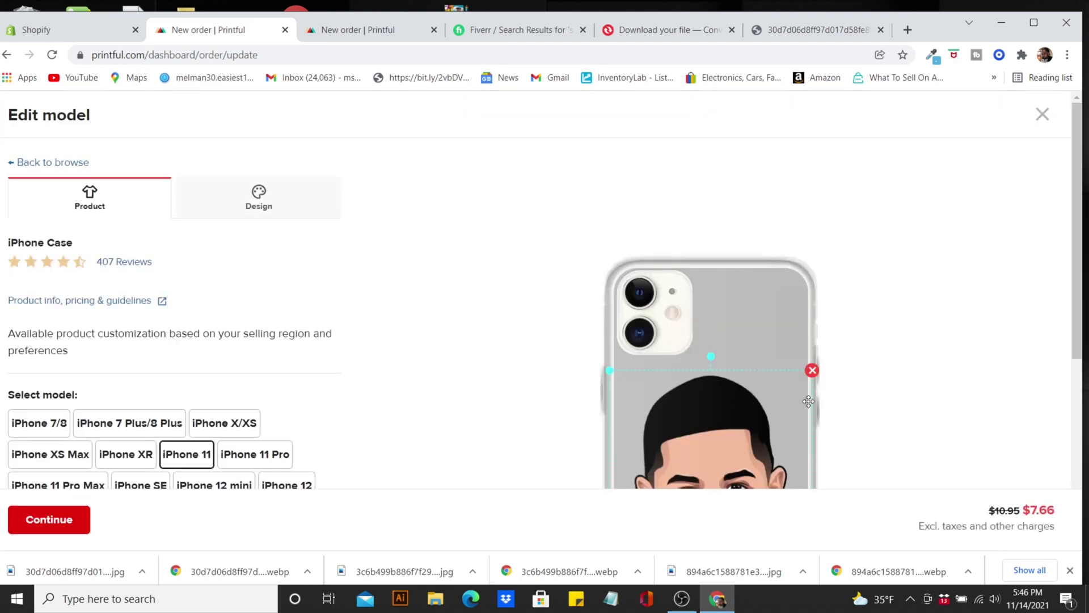
click(812, 371)
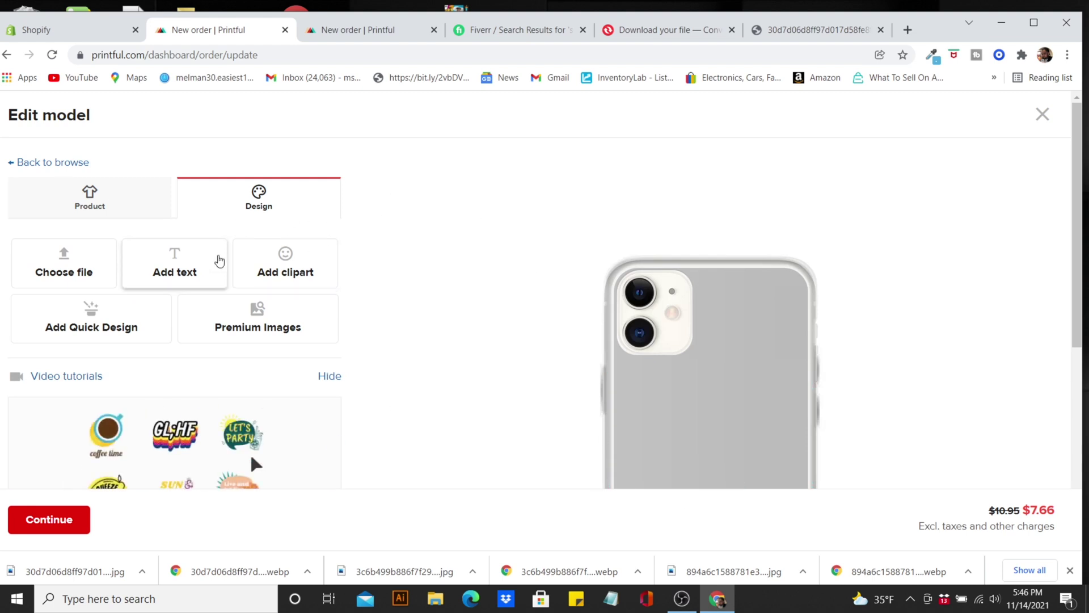
Step: Open the store's file library to choose a design file for the iPhone 11 case
click(82, 275)
mouse_move(189, 292)
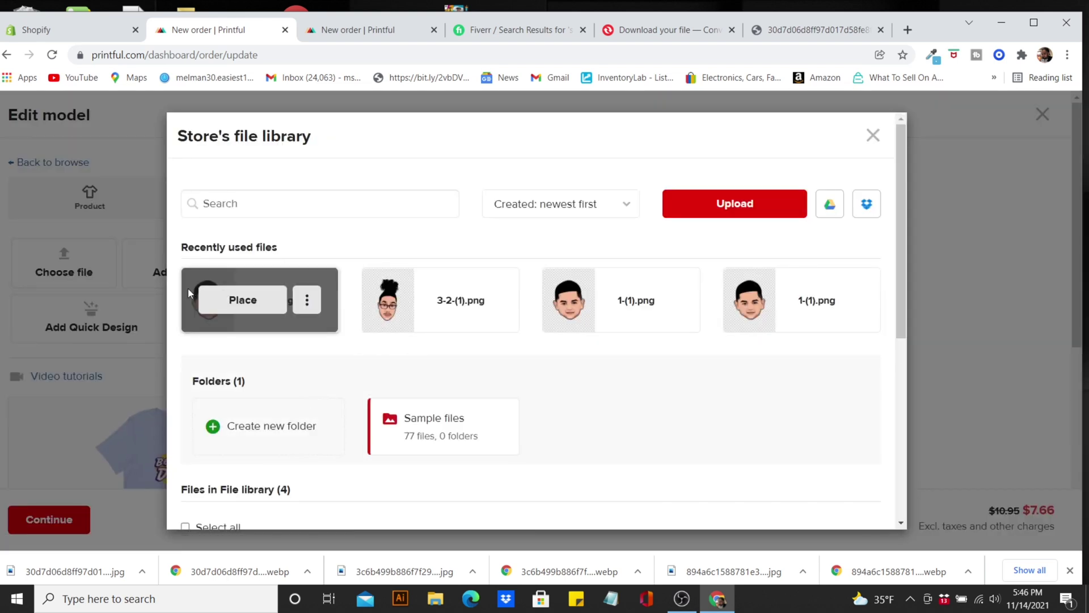
click(766, 211)
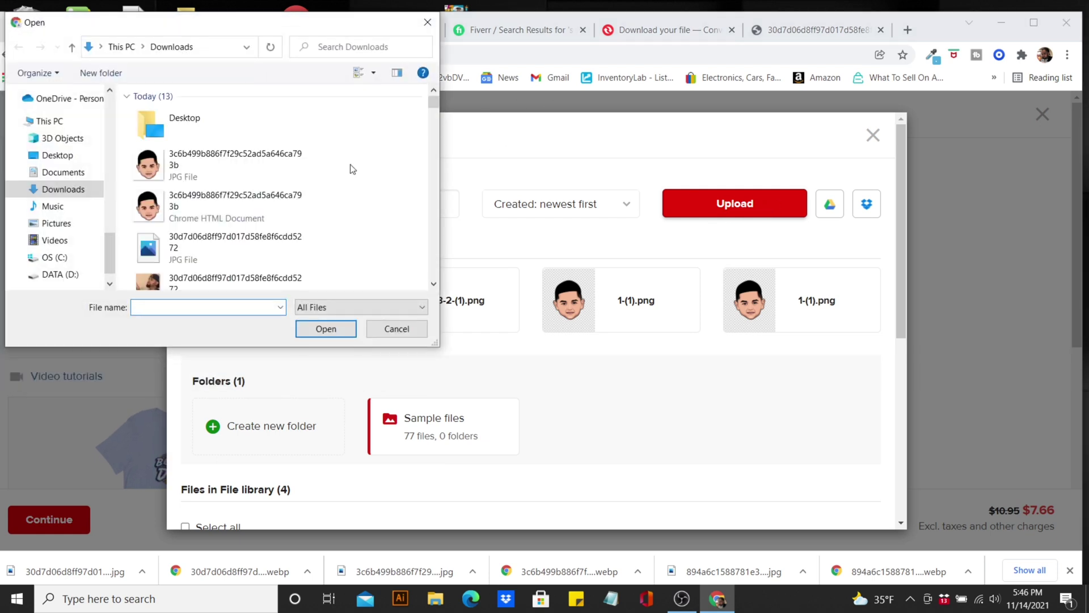
click(267, 96)
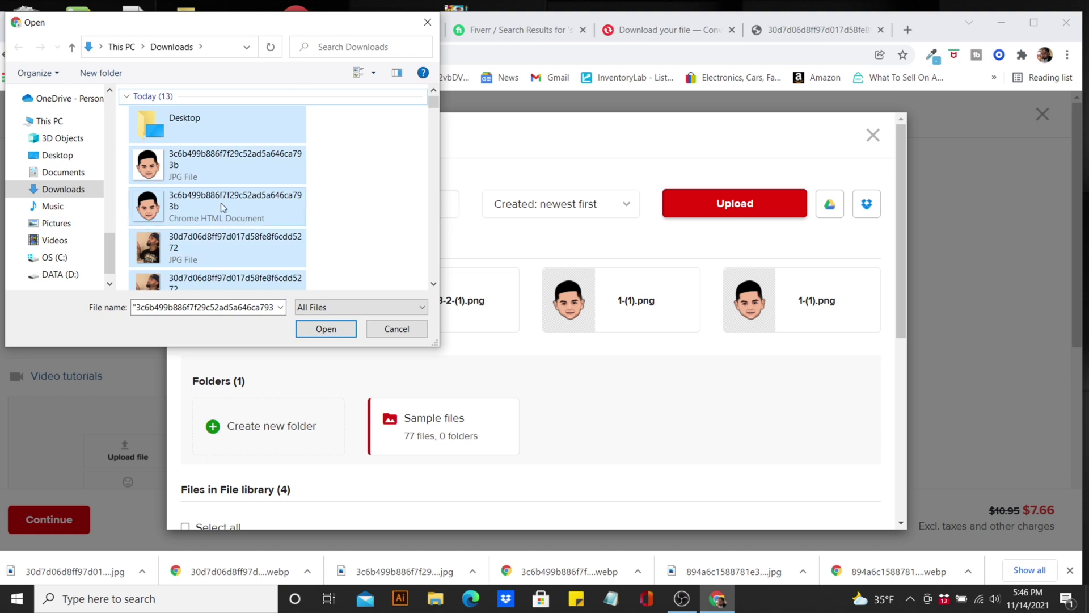
click(400, 331)
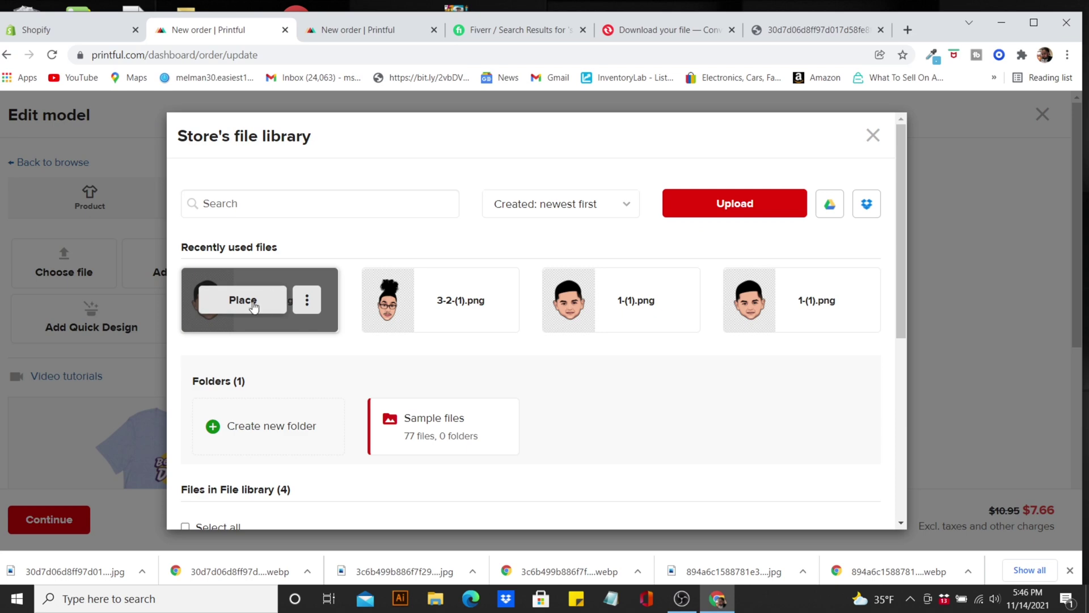
Step: Place the first recently used face image on the case and scale it down to about 3.20 by 3.20
click(270, 300)
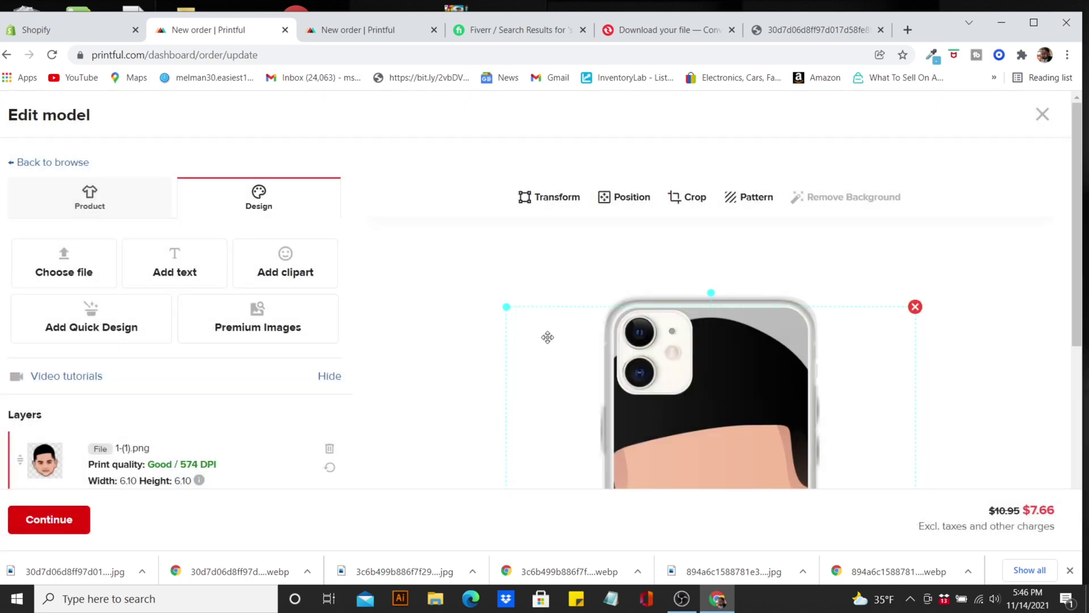
drag(508, 308, 604, 404)
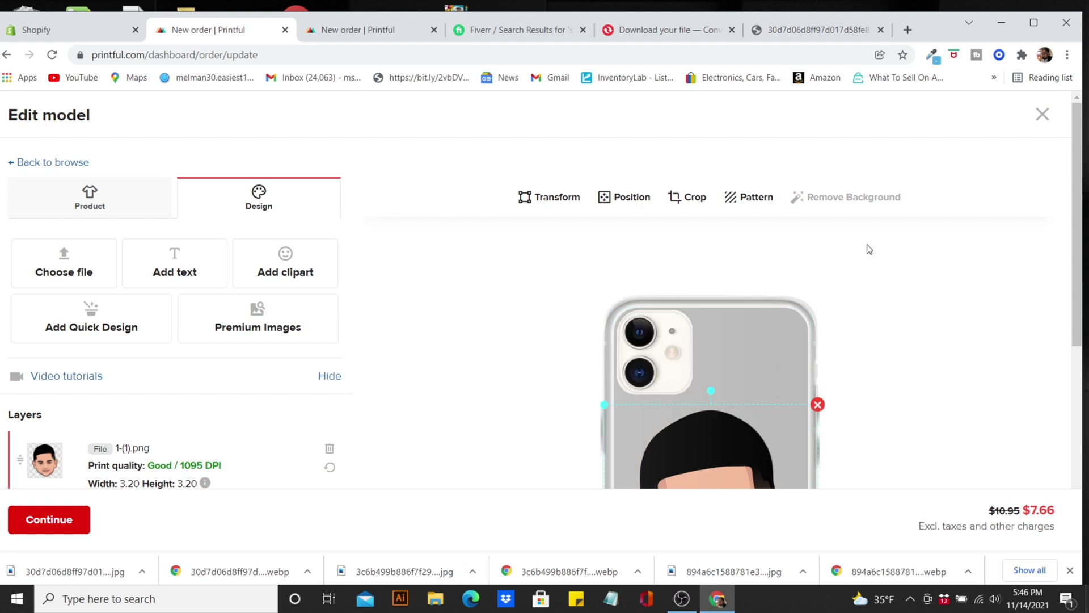
scroll(1077, 358, down, 2)
scroll(1077, 358, down, 3)
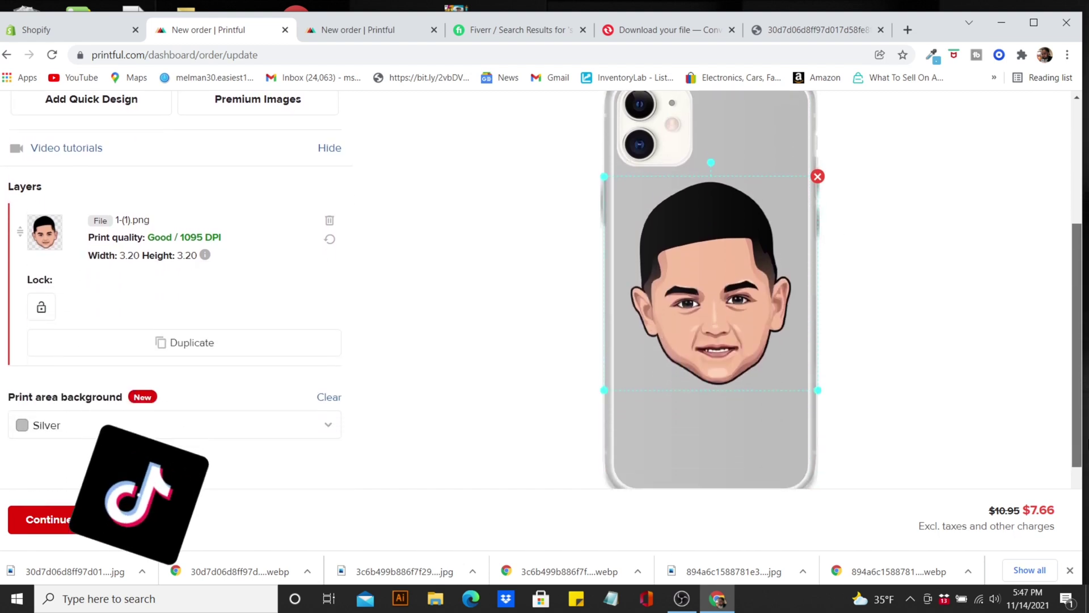
scroll(1035, 353, up, 2)
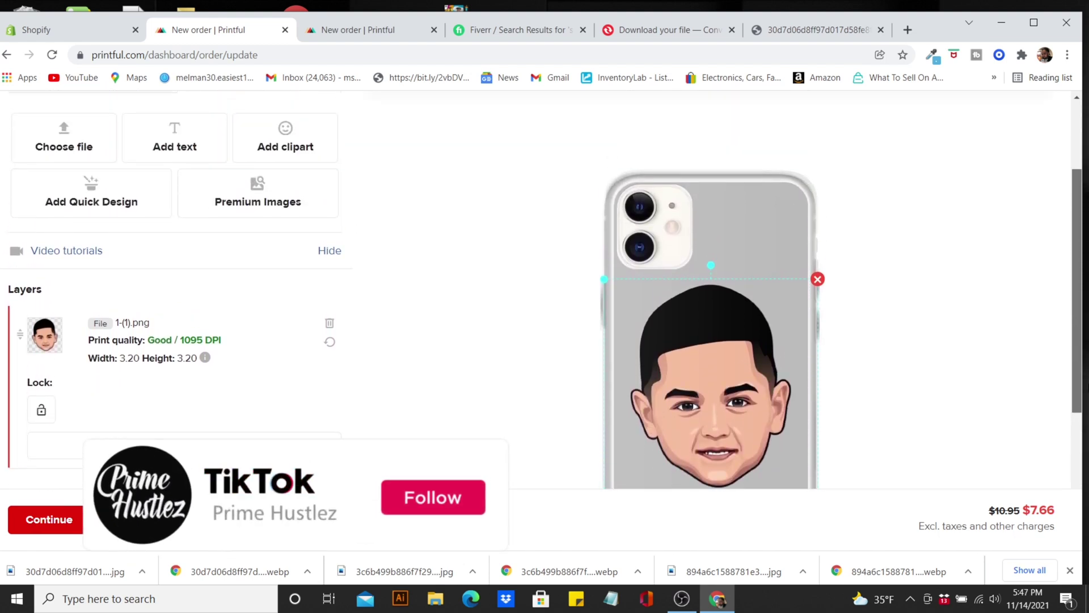
Step: Save the edited case design to the order and view its enlarged mockup
click(28, 518)
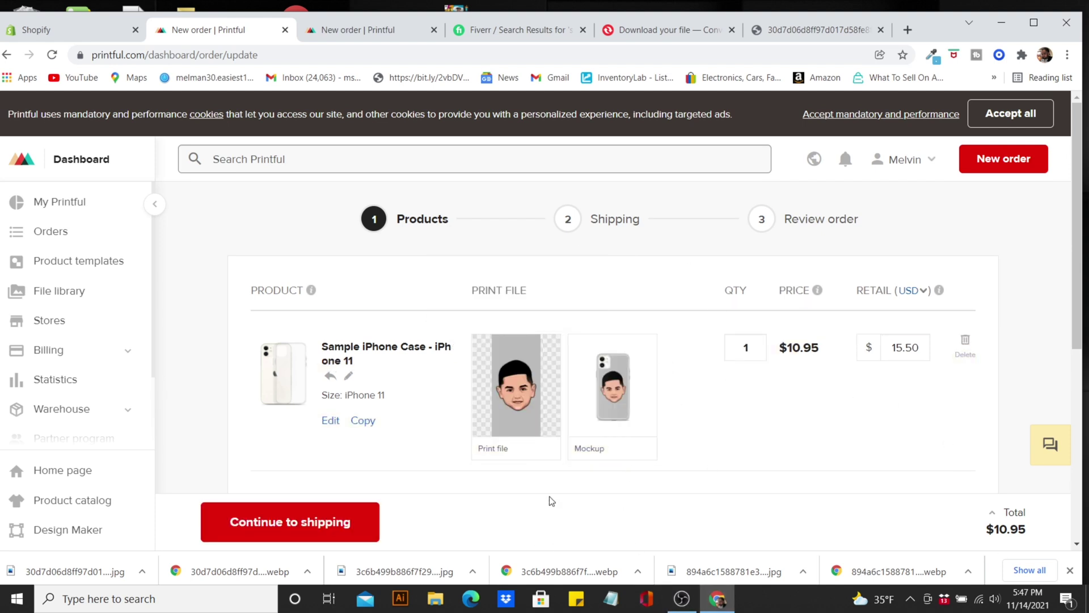
mouse_move(603, 377)
click(617, 394)
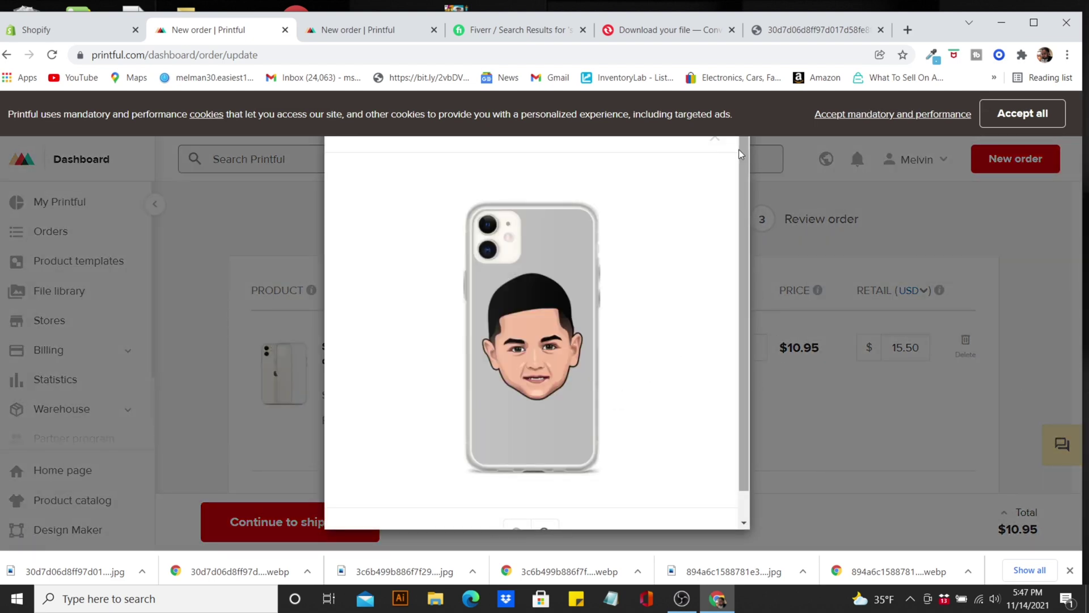
click(712, 143)
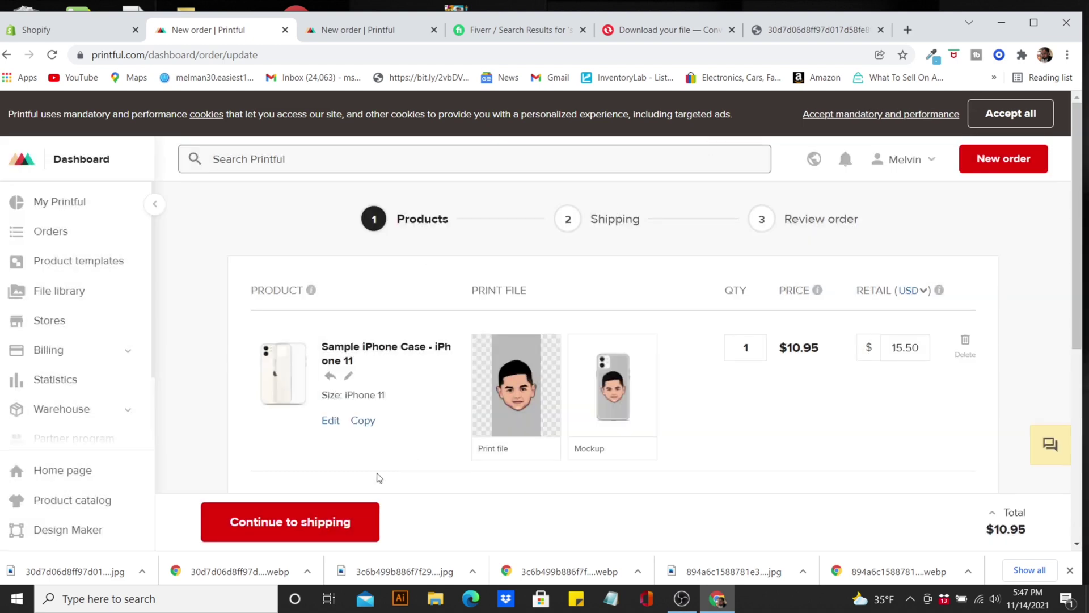
Step: Proceed to the order's shipping details and look up the customer's shipping address in the unfulfilled Shopify order
click(344, 512)
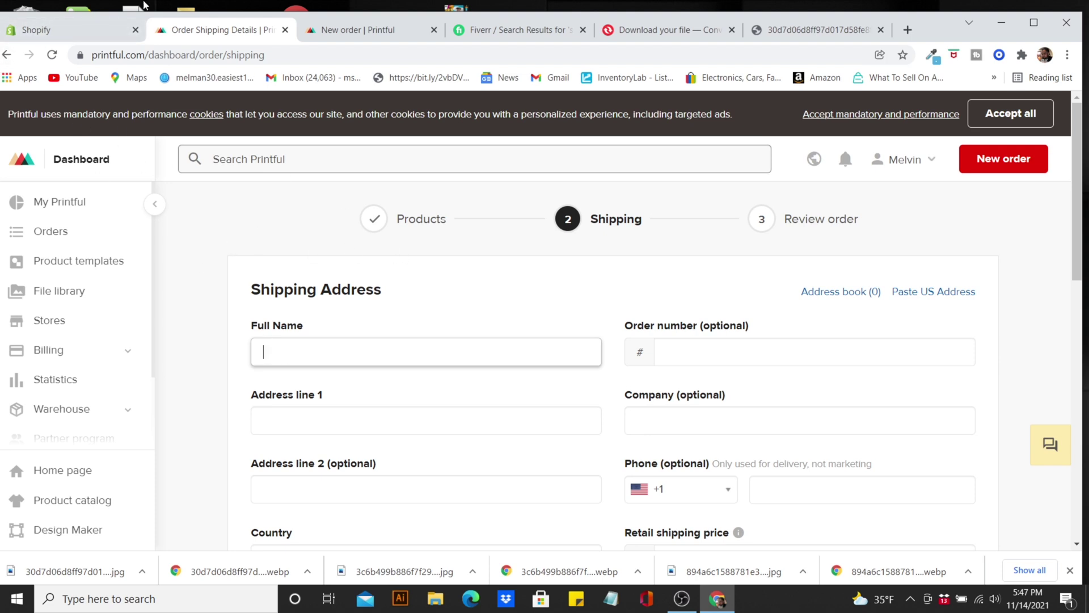
click(70, 28)
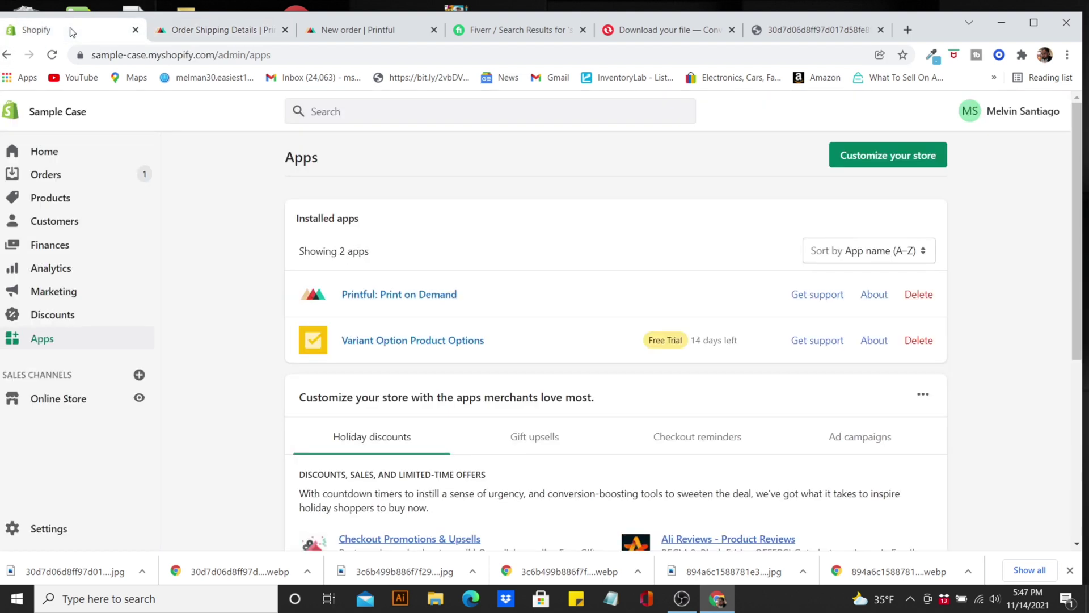
click(74, 173)
click(314, 319)
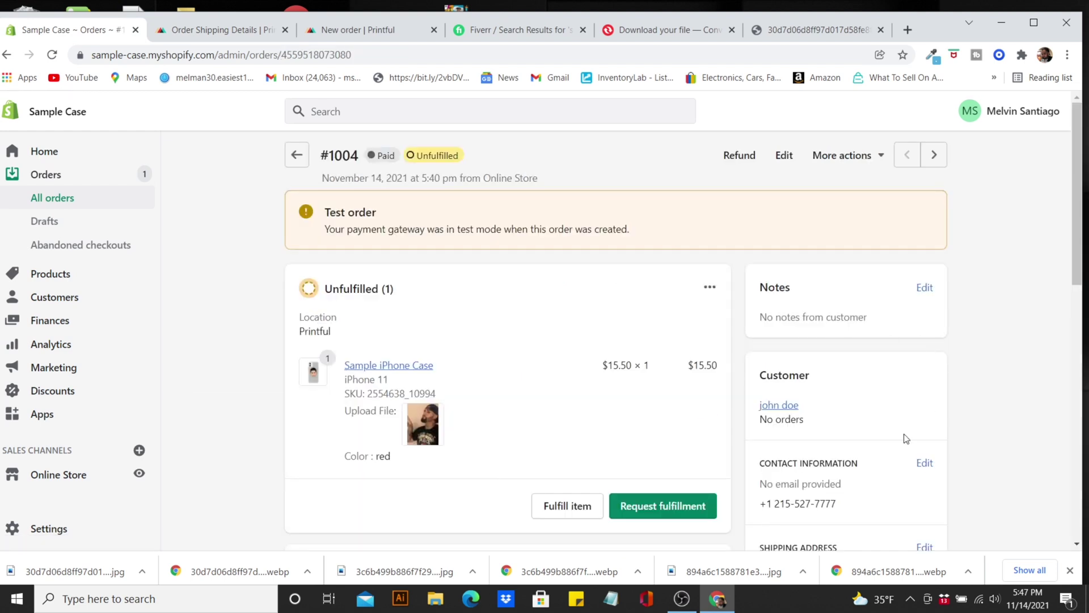
drag(1072, 209, 1073, 337)
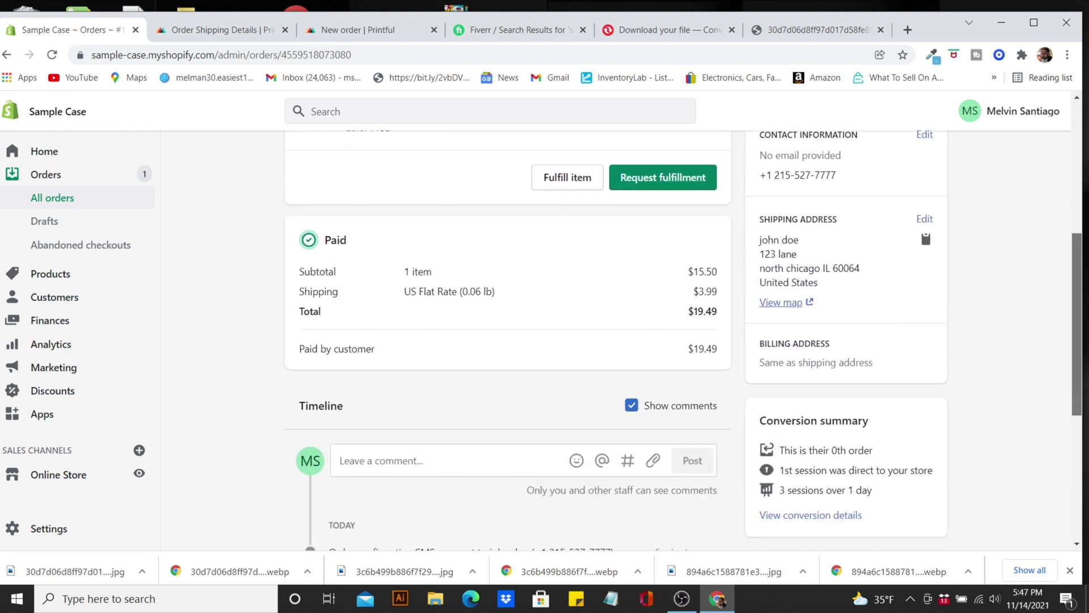
scroll(858, 303, down, 1)
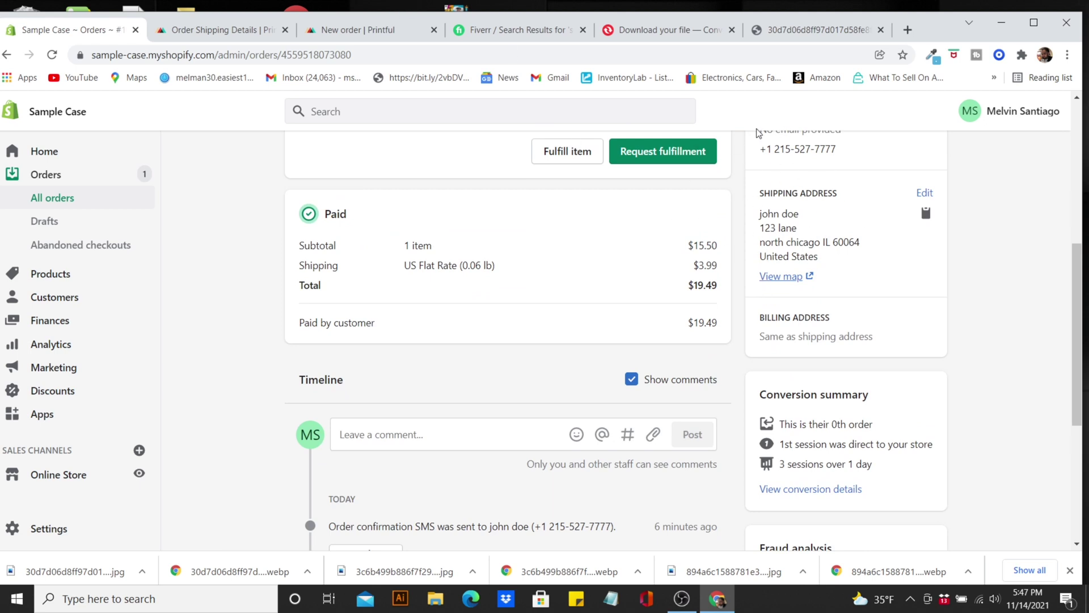
Step: Switch back to Printful and enter the Shopify order number in the shipping form
click(221, 30)
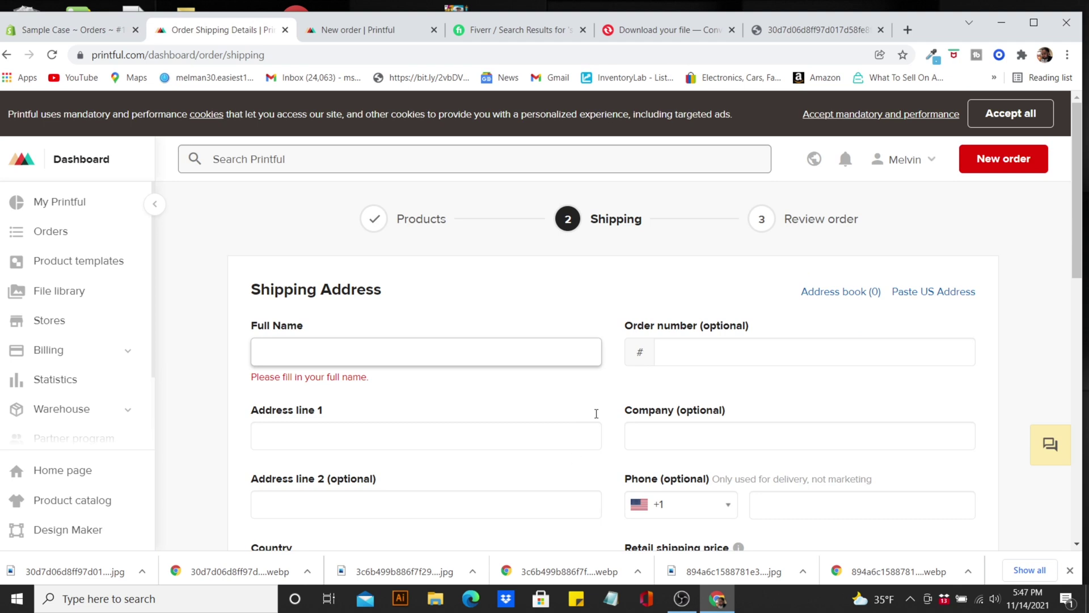
drag(1078, 263, 1087, 289)
click(722, 291)
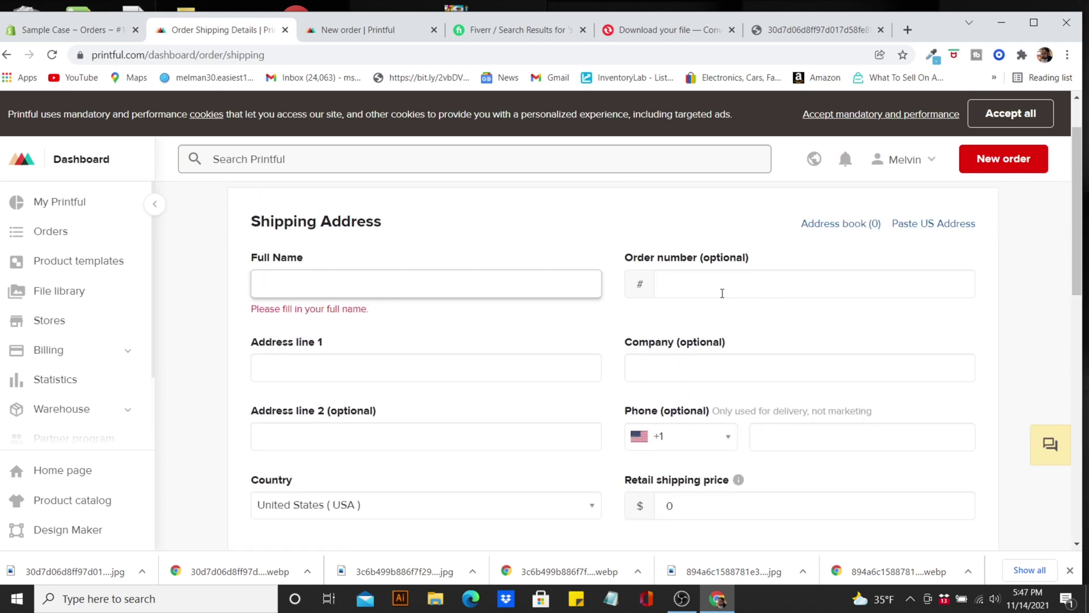
text(1004)
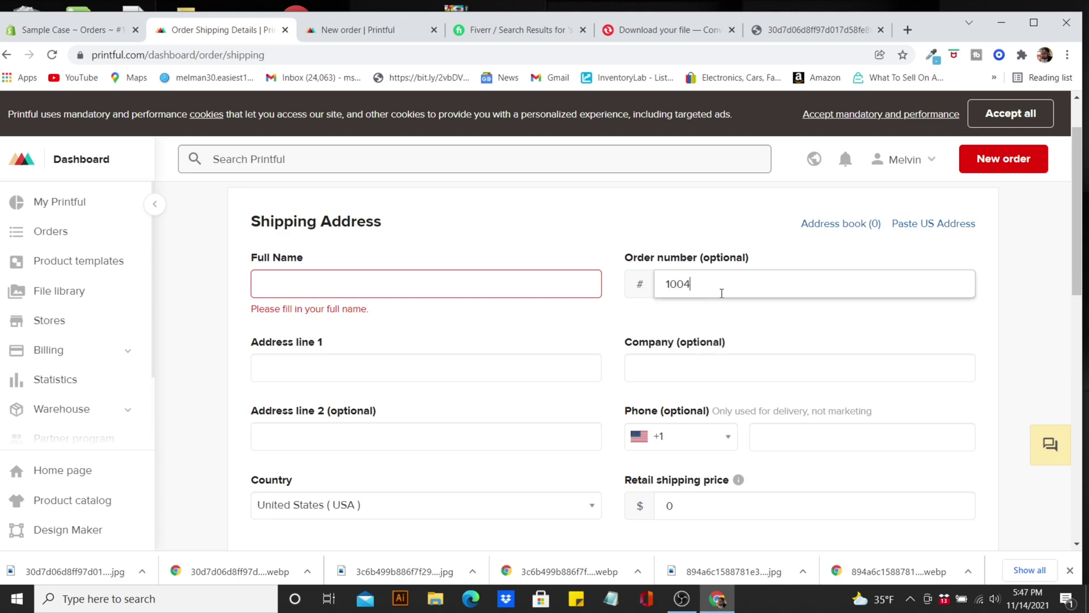
Step: Review the Shopify order's details, then look through Printful's shipping form down to the shipping calculation
click(54, 34)
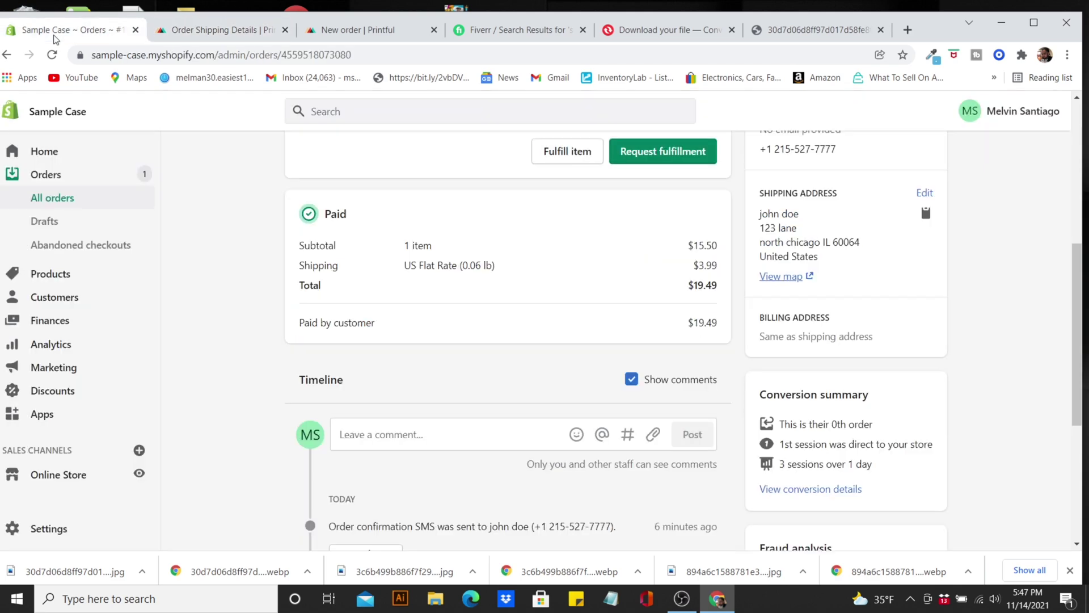
drag(1074, 349, 1053, 165)
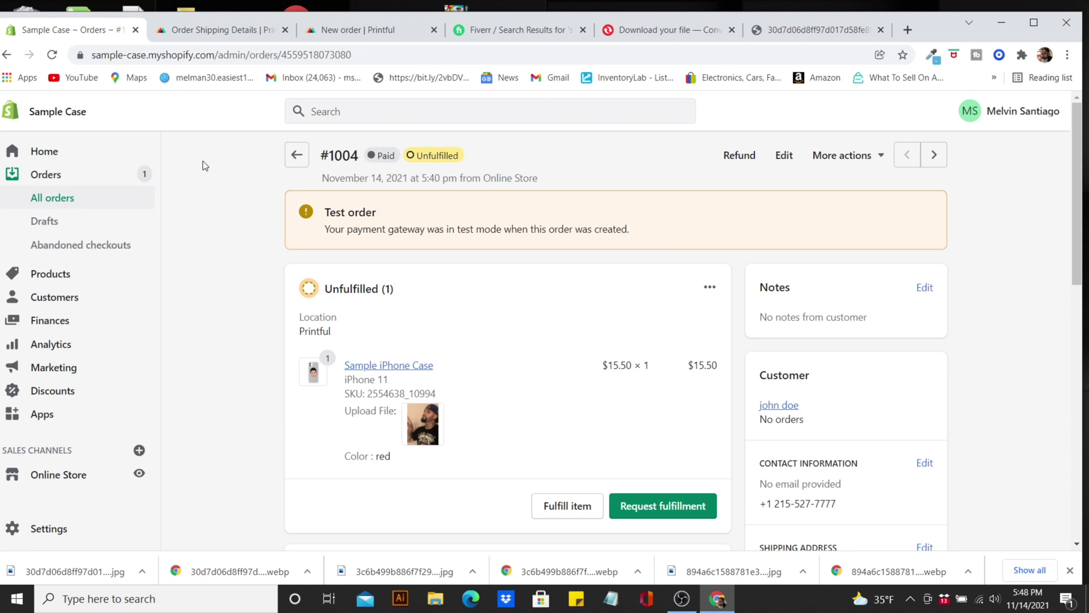
click(187, 33)
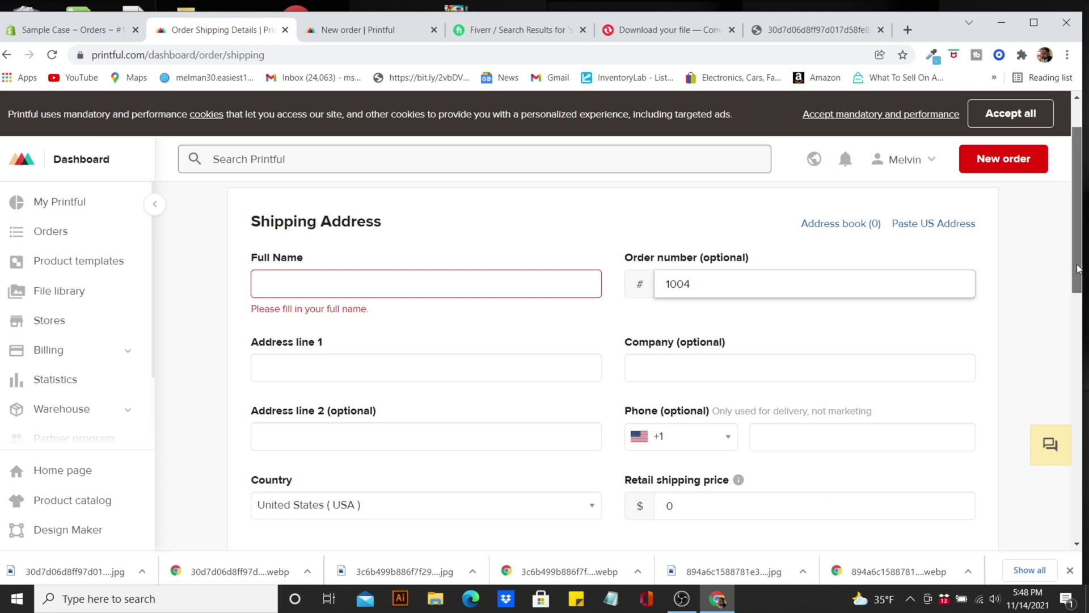
scroll(613, 363, down, 8)
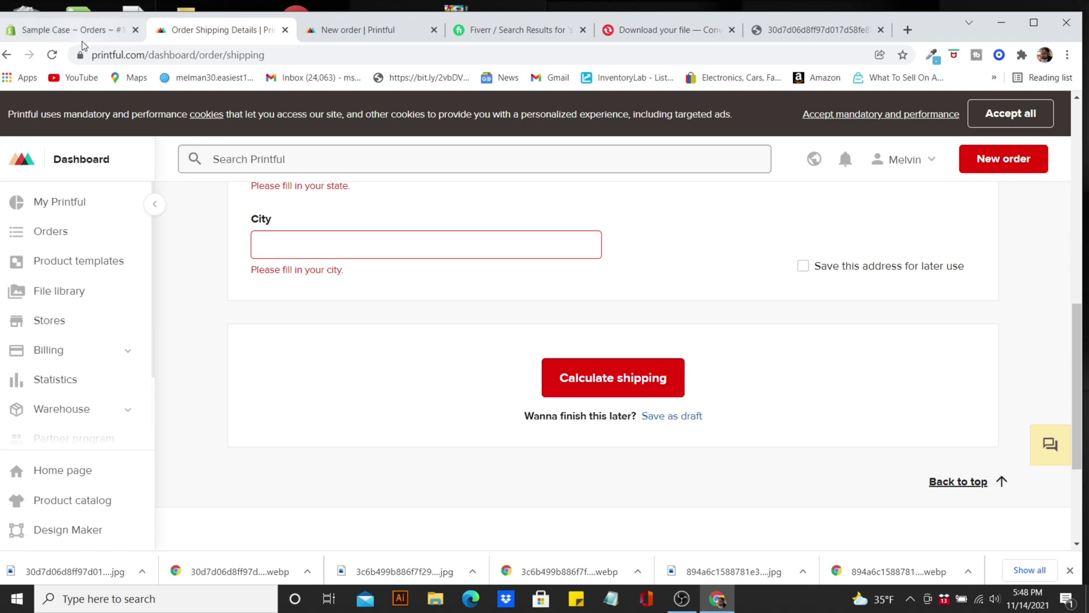
Step: Switch to Shopify and mark the order's Sample iPhone Case as fulfilled without tracking information
click(59, 31)
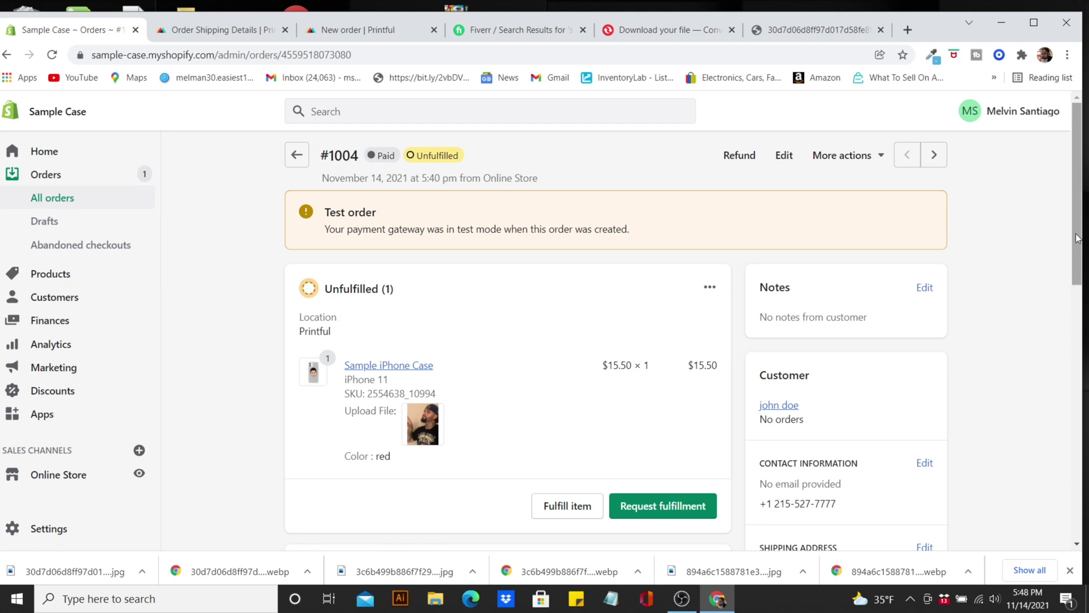
scroll(1077, 244, down, 5)
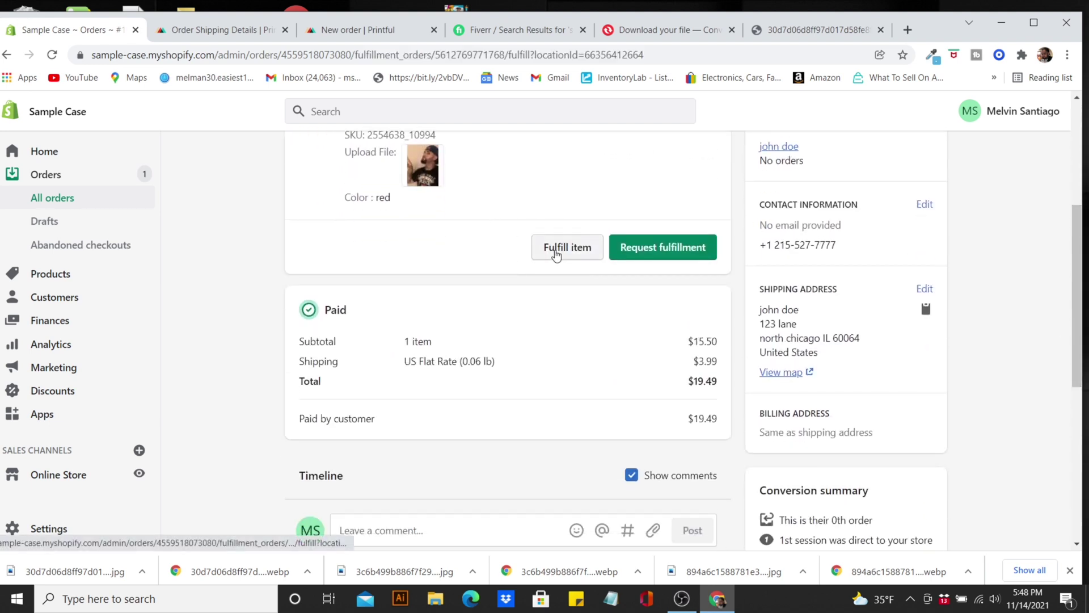
click(558, 249)
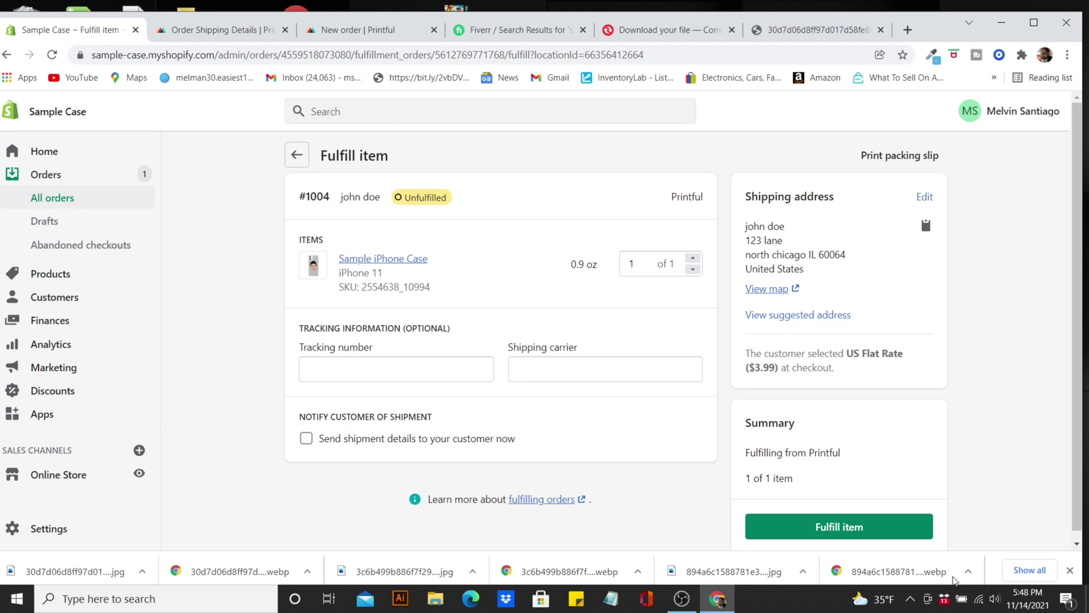
click(905, 518)
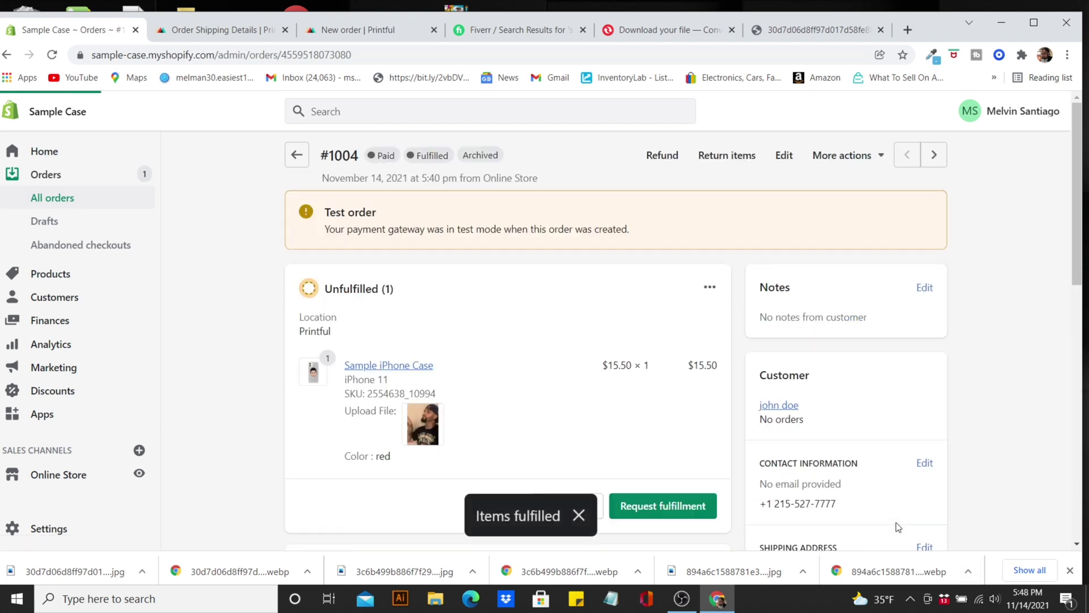
Step: Look over the store's list of all orders and its customer list
click(67, 204)
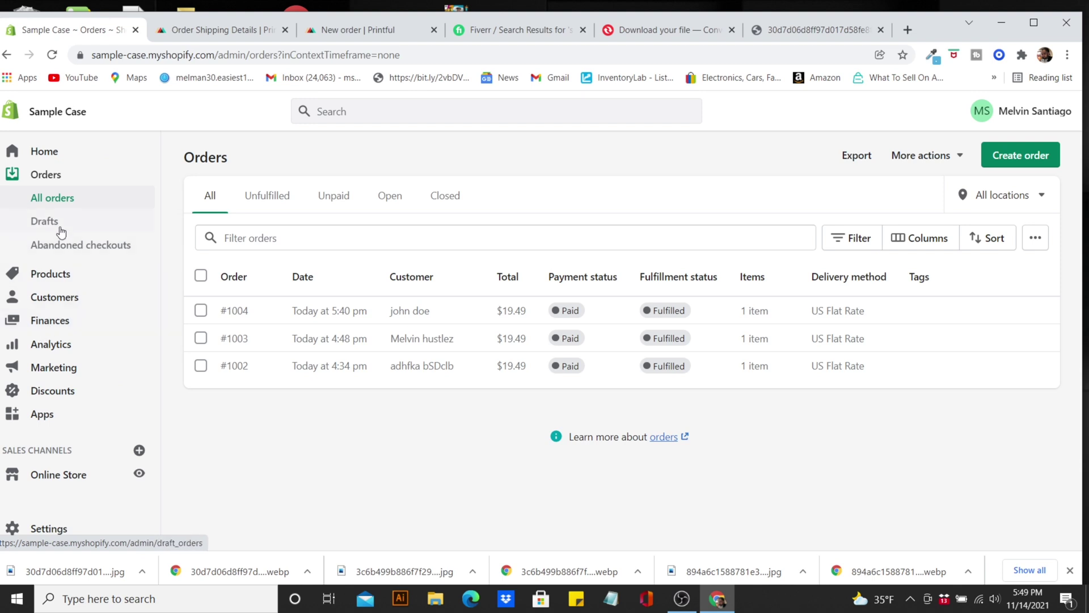
click(48, 300)
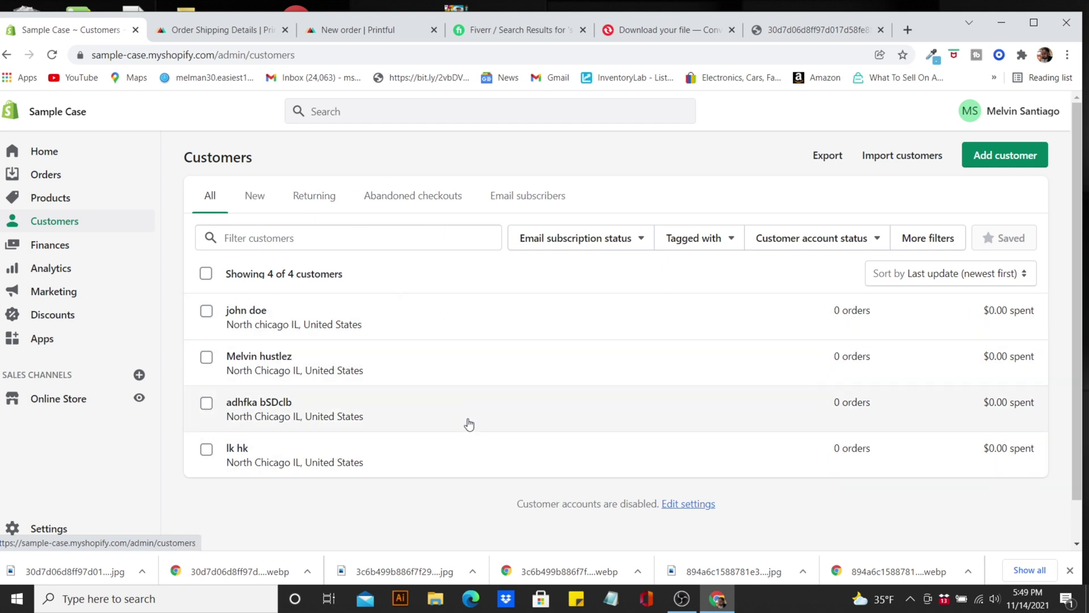
Step: Examine the store's analytics overview dashboard, then return by way of the order list to the admin home page
right_click(67, 272)
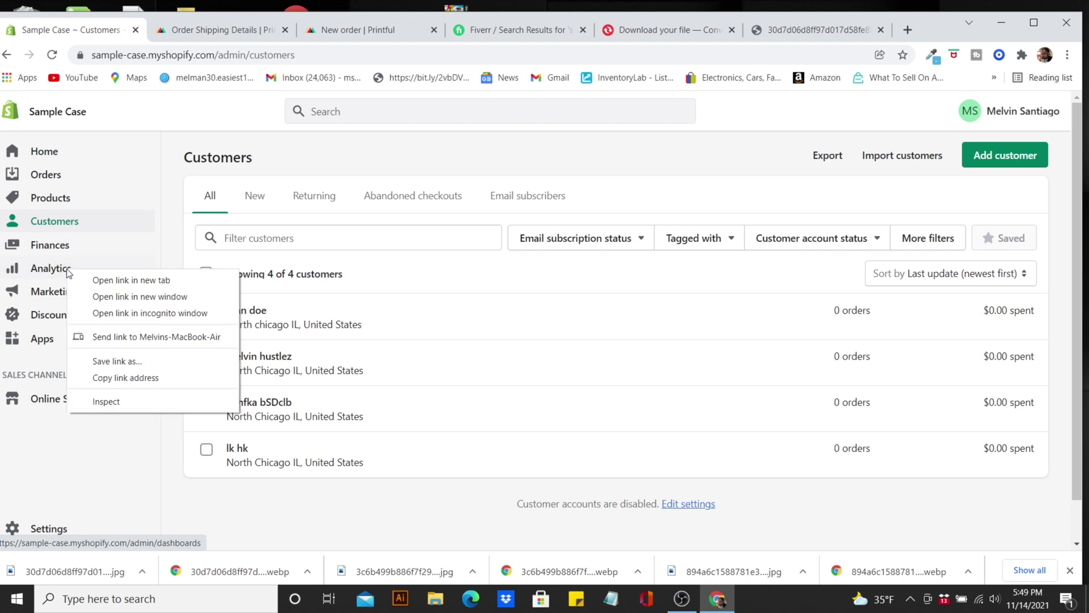
click(53, 272)
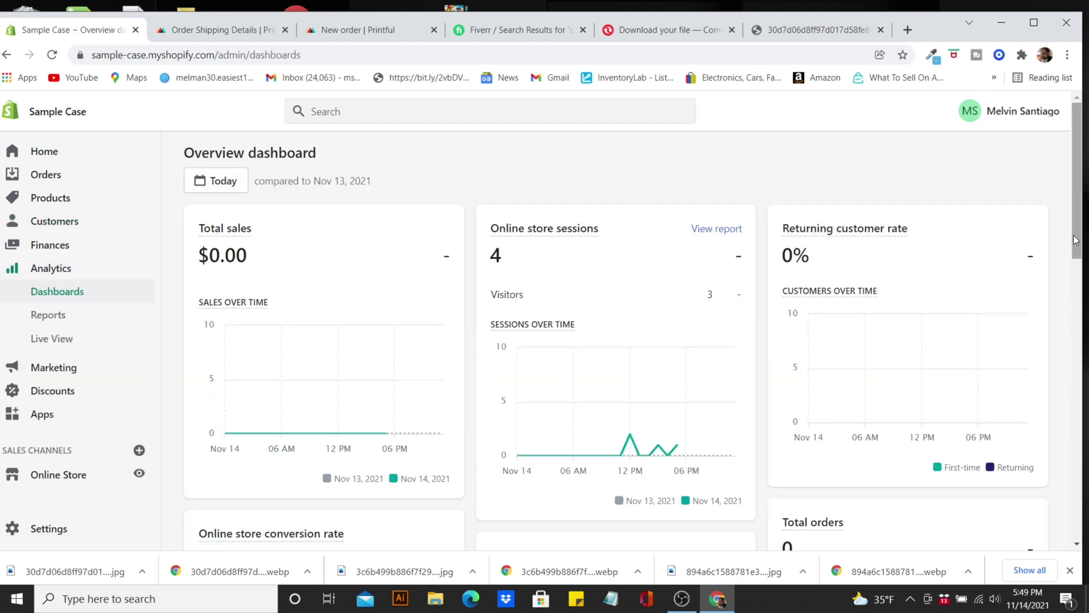
drag(1076, 238, 1079, 261)
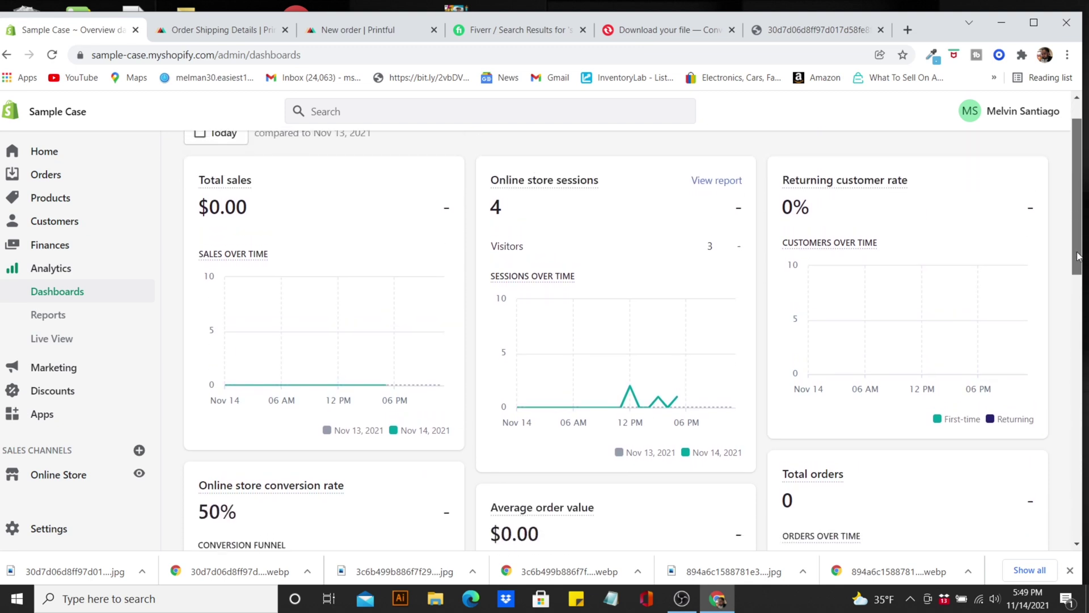
drag(1079, 257, 1083, 368)
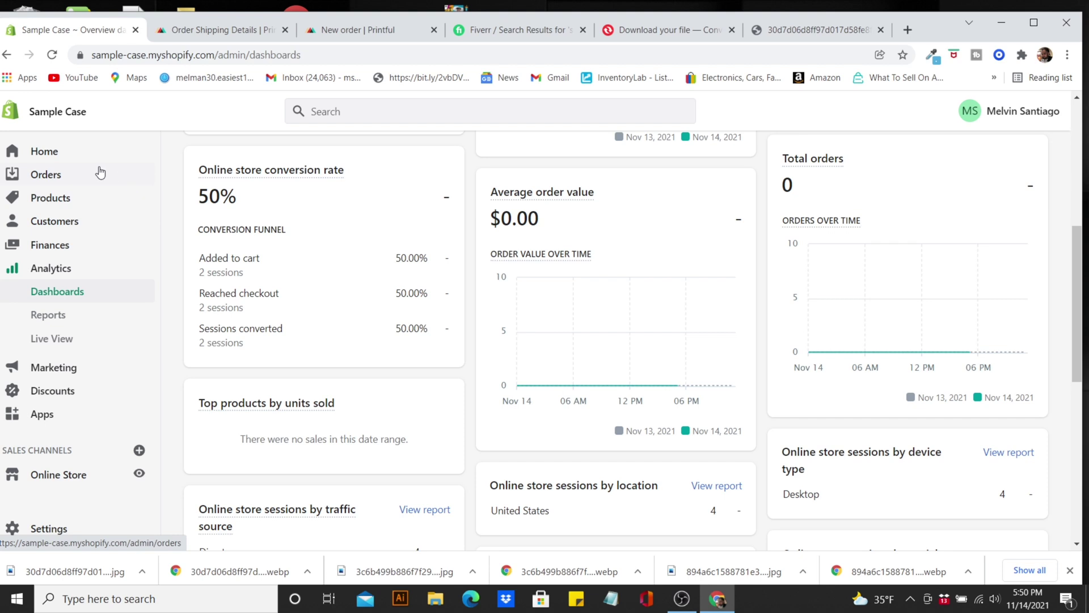
click(88, 179)
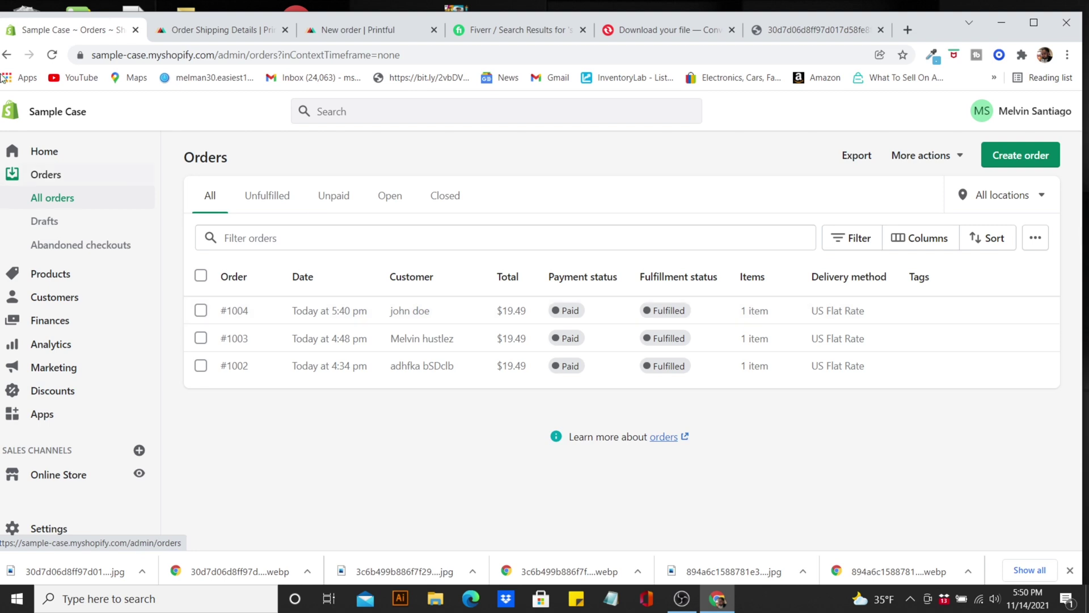
click(54, 154)
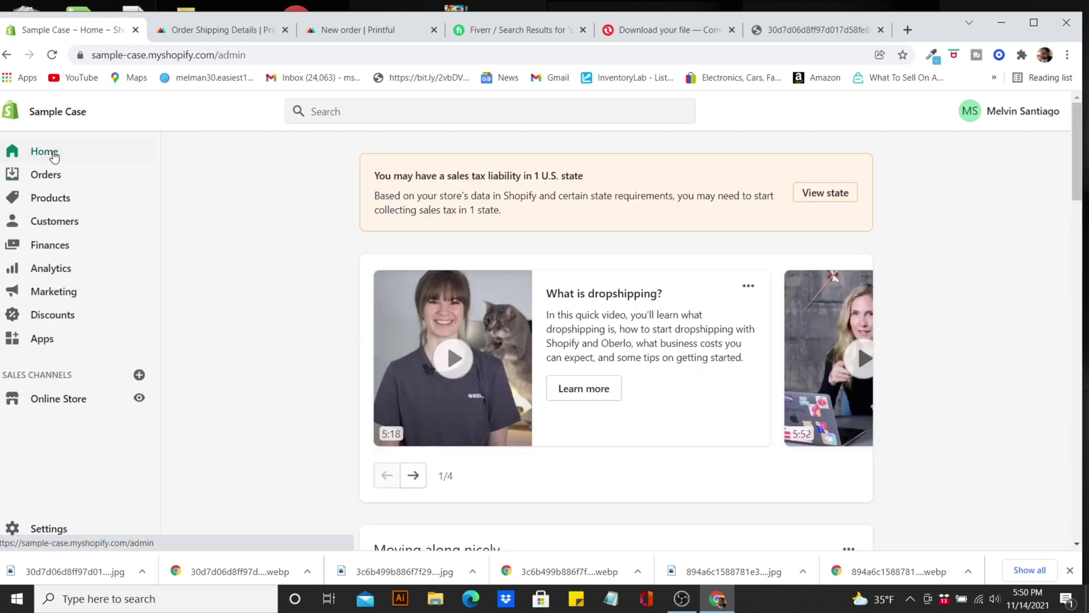
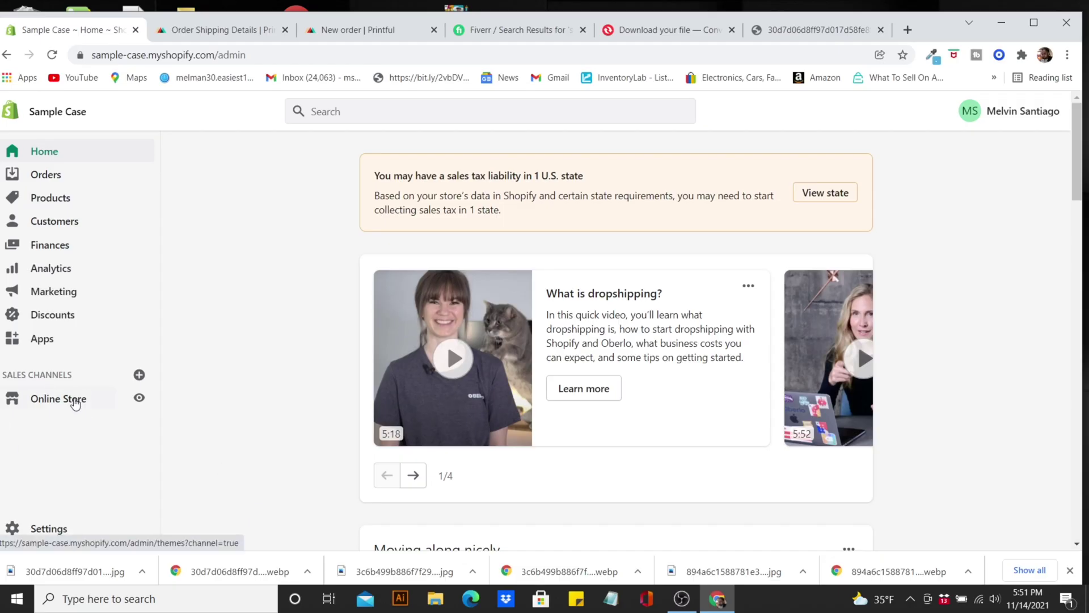
Step: View the live online store, open the Sample iPhone Case product page from its catalog, and copy the page's web address
click(138, 398)
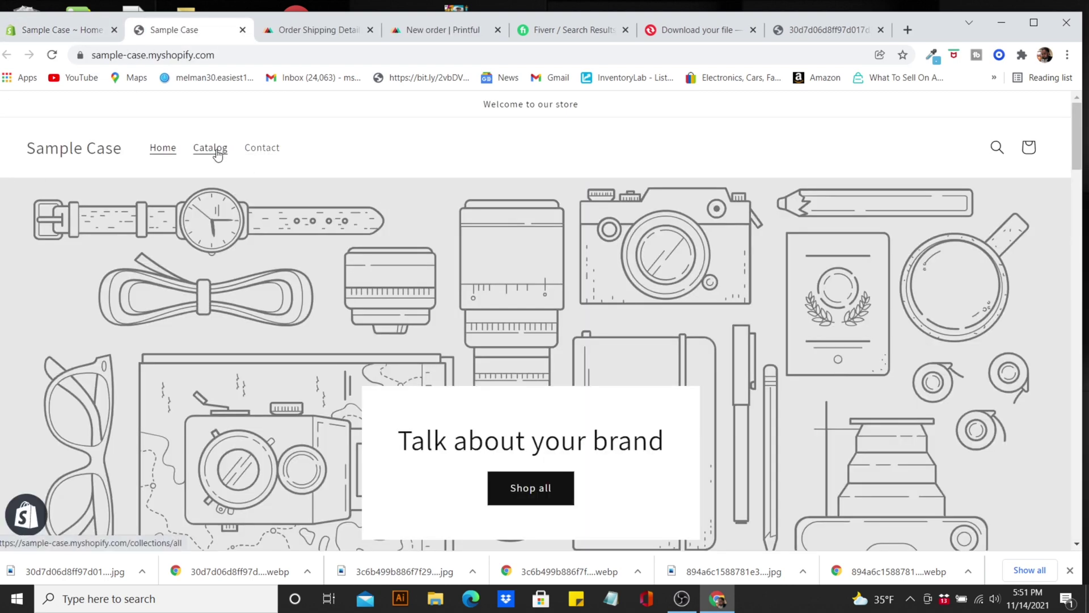
click(217, 152)
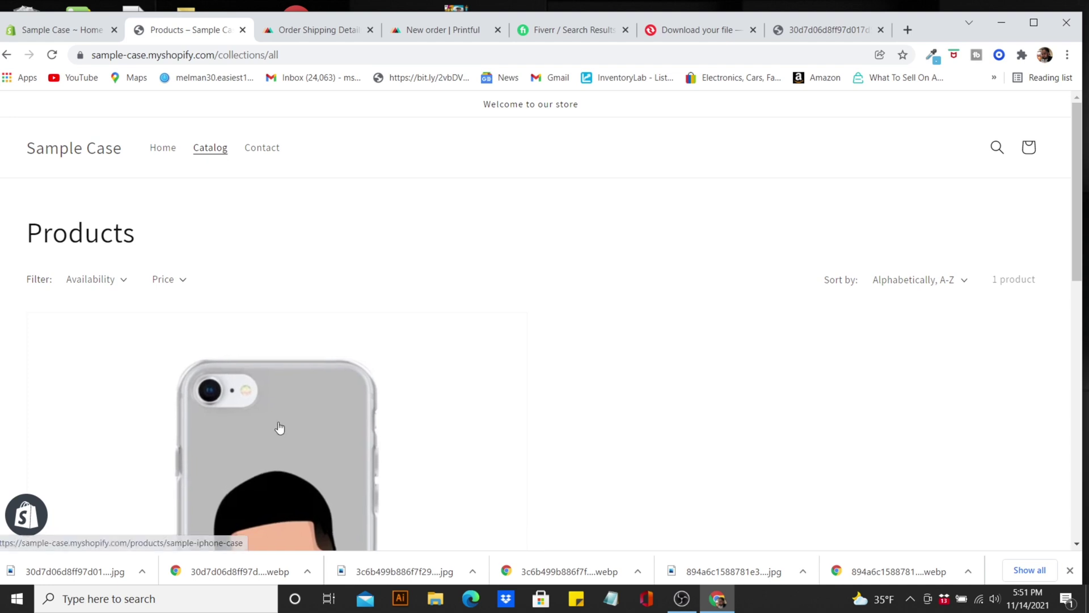
click(297, 423)
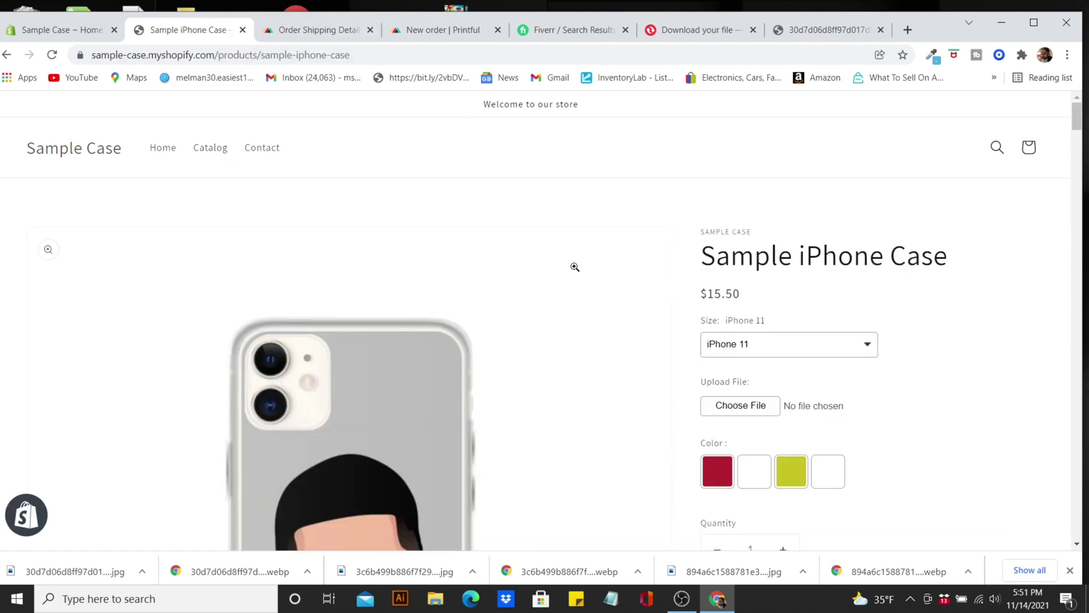
click(364, 55)
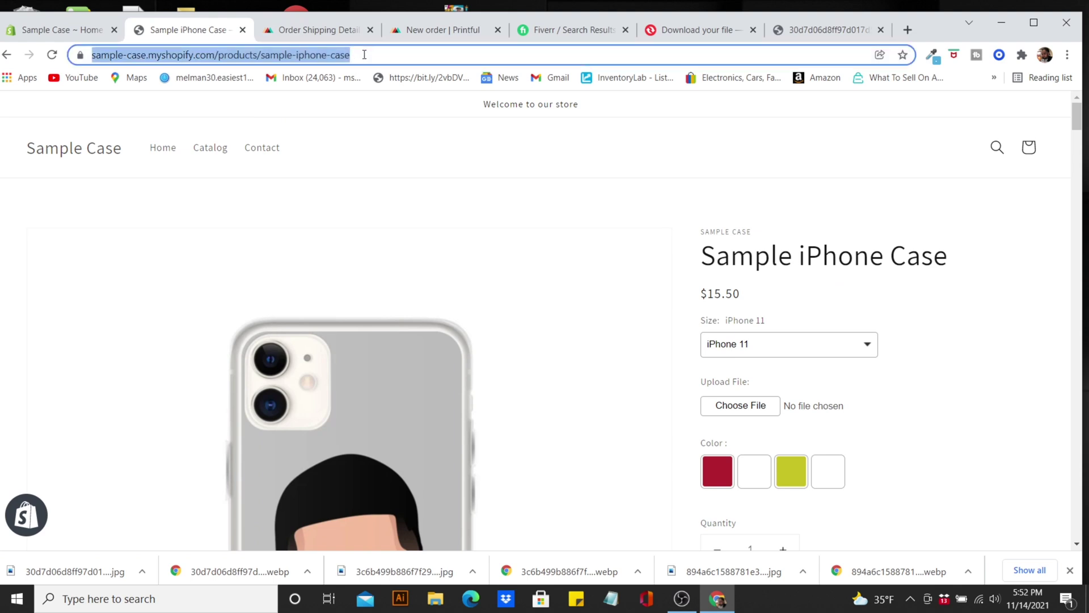
right_click(364, 54)
click(434, 155)
Step: Load bitly.com in the browser tab that holds Printful's order shipping details
click(335, 30)
click(280, 54)
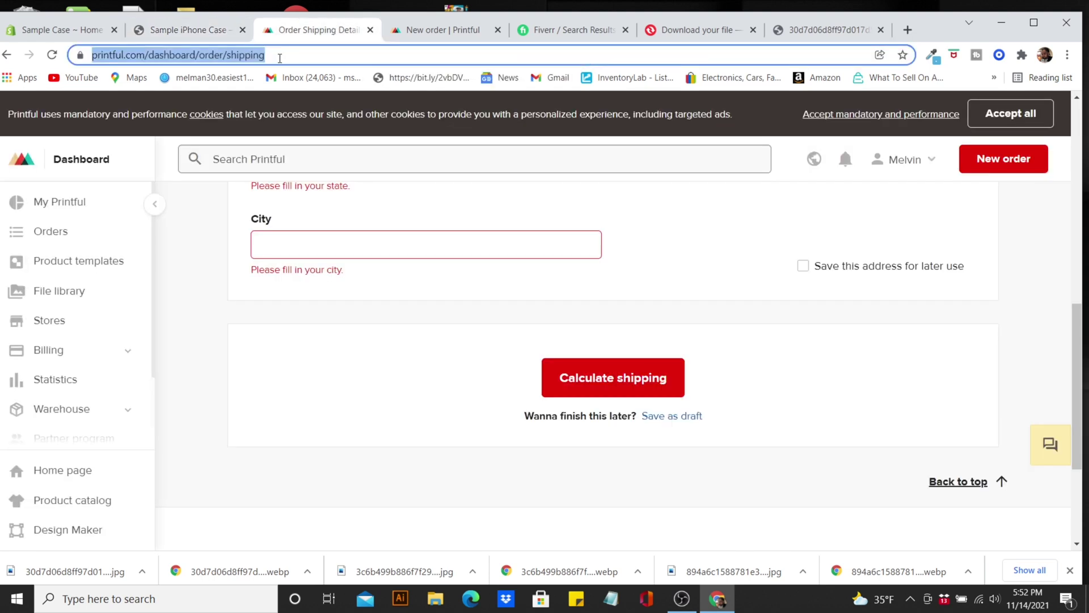
text(bitl)
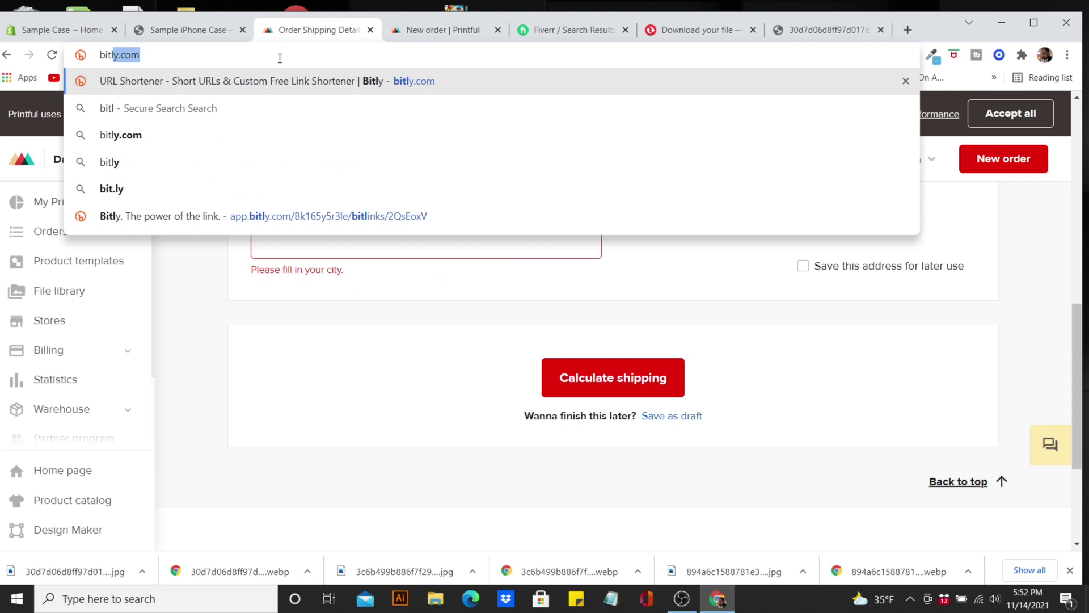
key(Return)
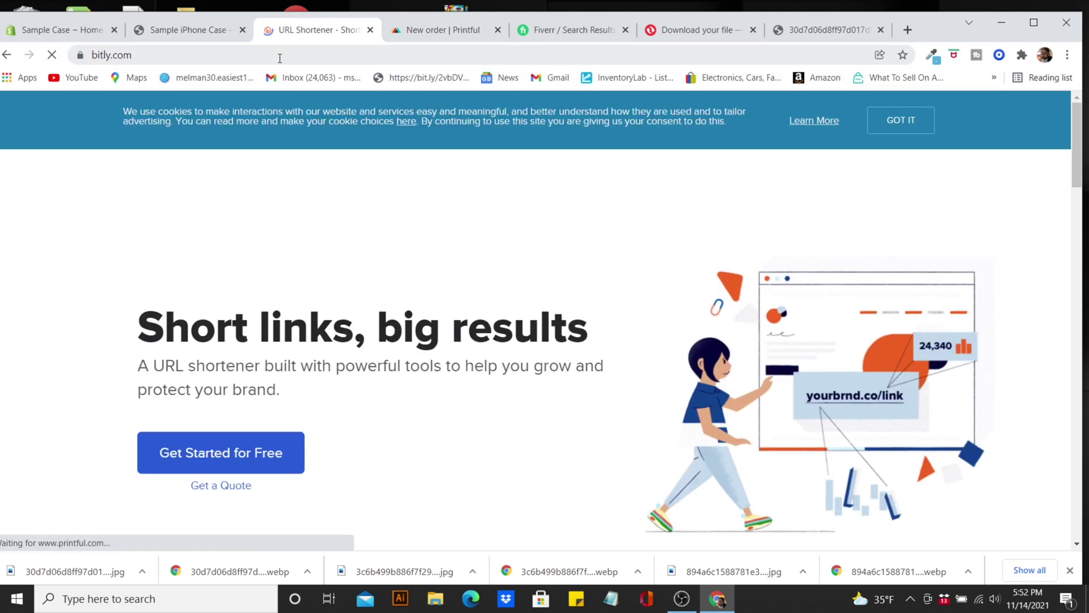
Step: Shorten the copied Sample iPhone Case product address with Bitly and copy the resulting short link
drag(1082, 170, 1081, 236)
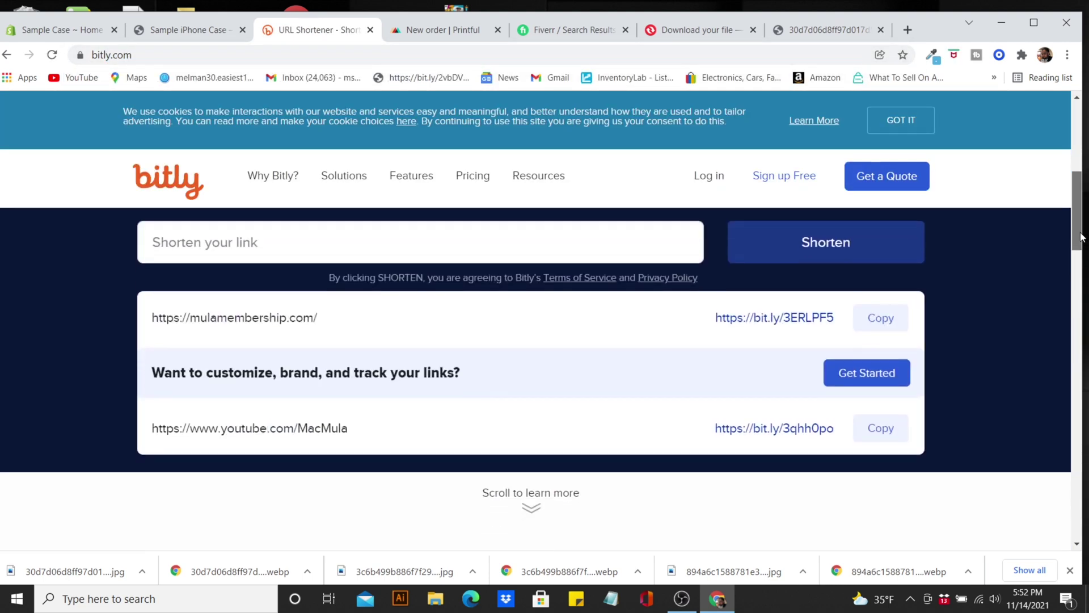
click(342, 295)
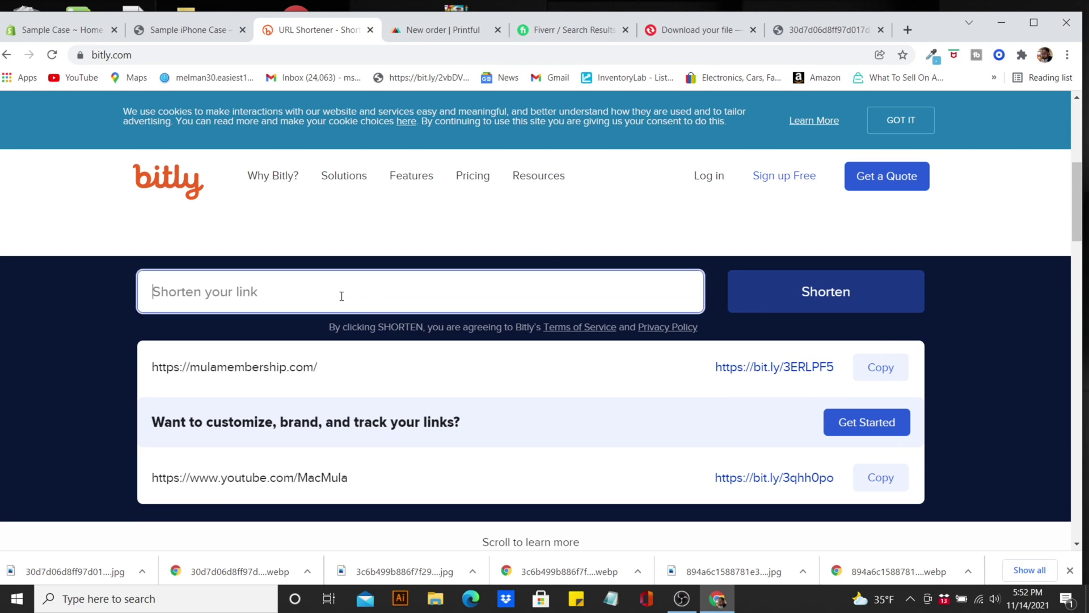
right_click(284, 293)
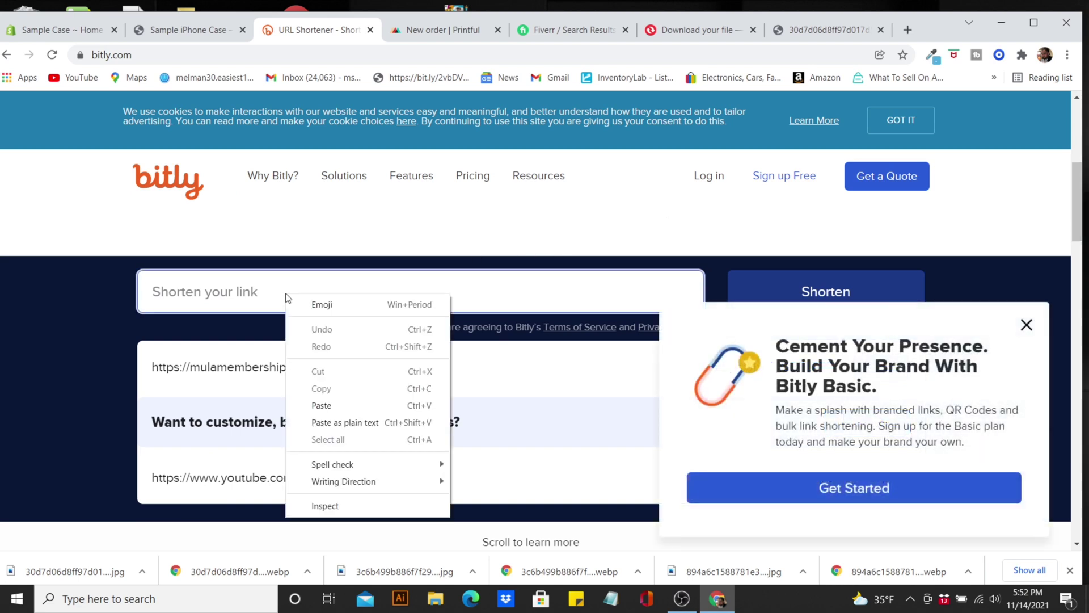
click(345, 404)
click(823, 293)
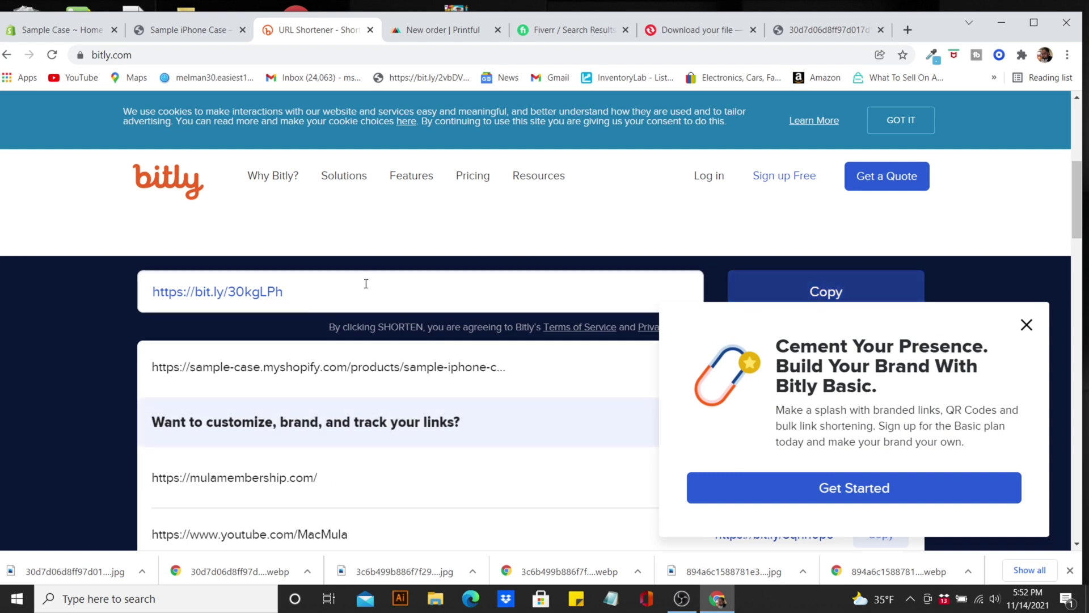
click(808, 291)
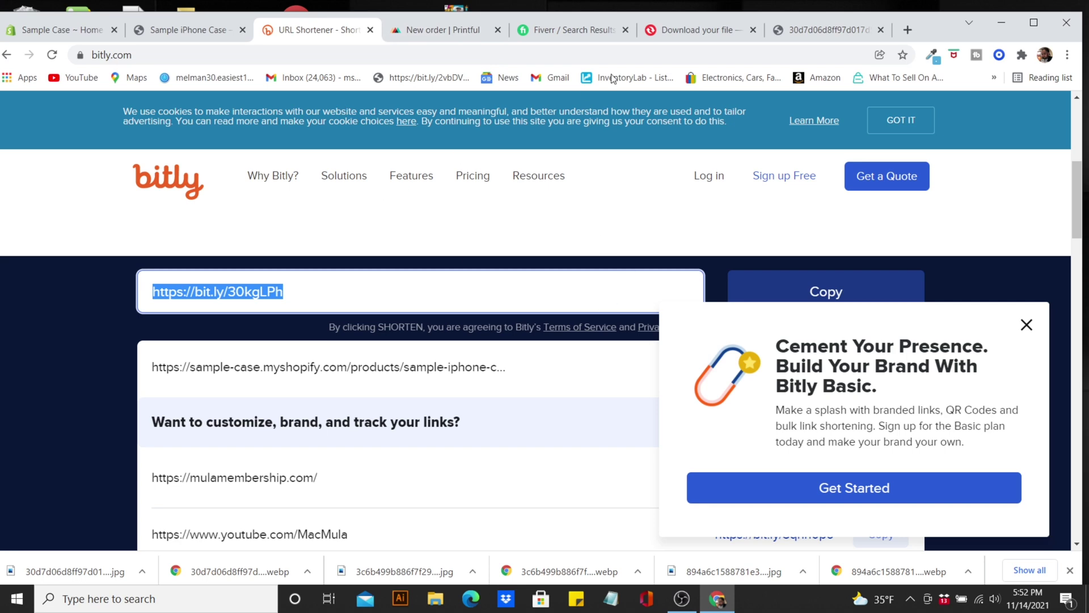
Step: Open the Printful: Print on Demand app from Shopify's installed apps and create a new sample order
click(420, 29)
click(62, 29)
click(56, 343)
click(424, 300)
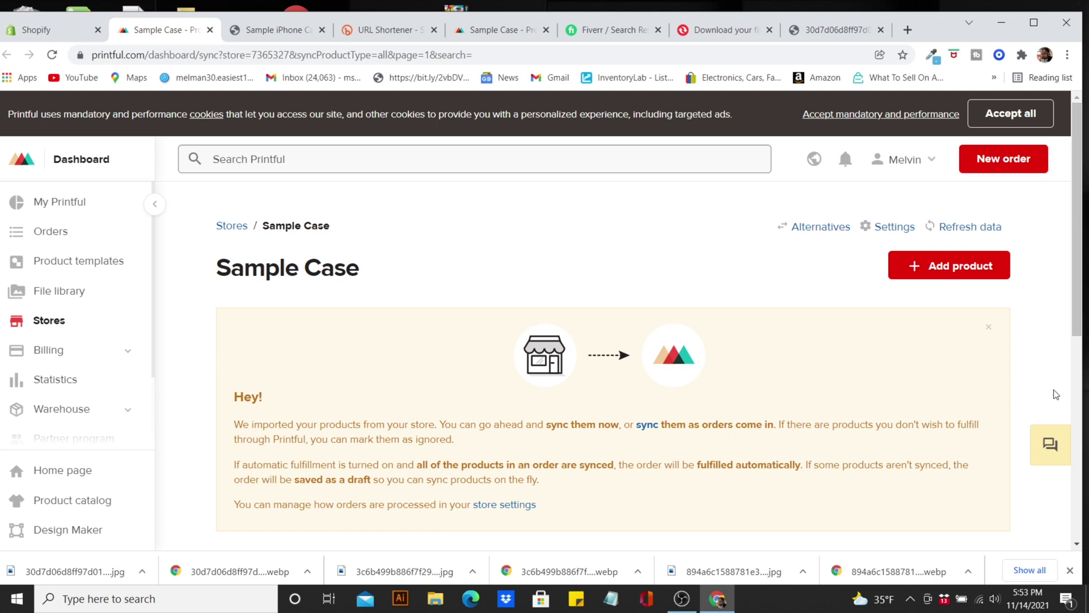
click(1000, 165)
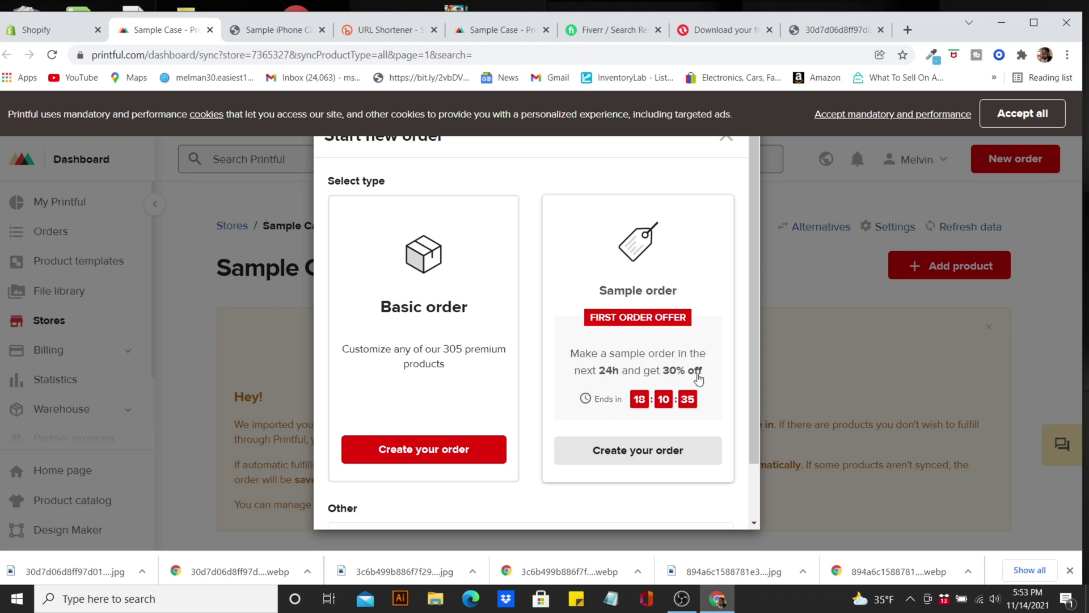
click(645, 452)
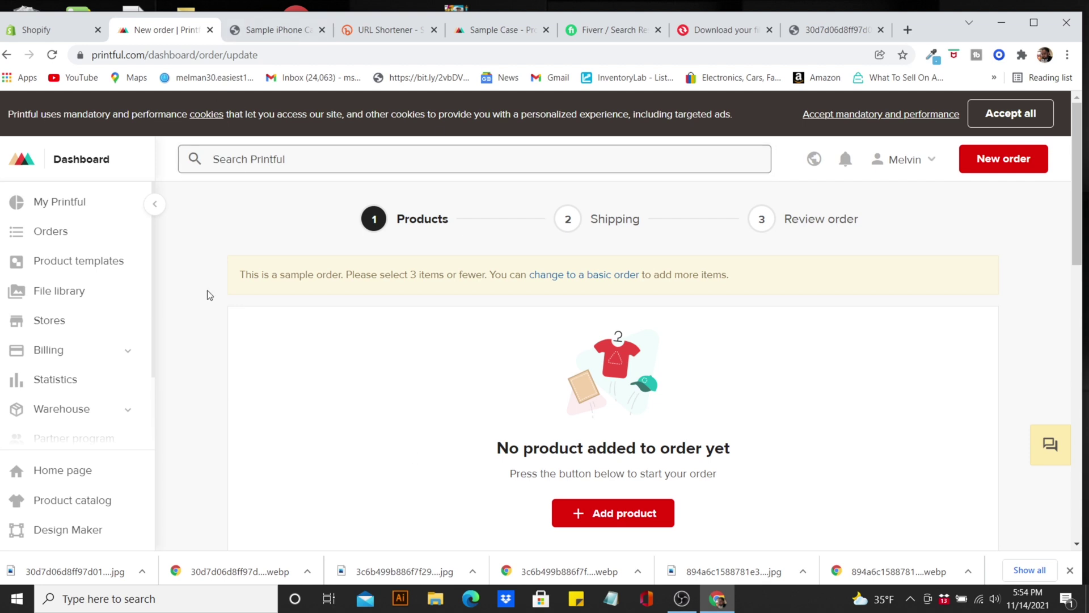
click(386, 30)
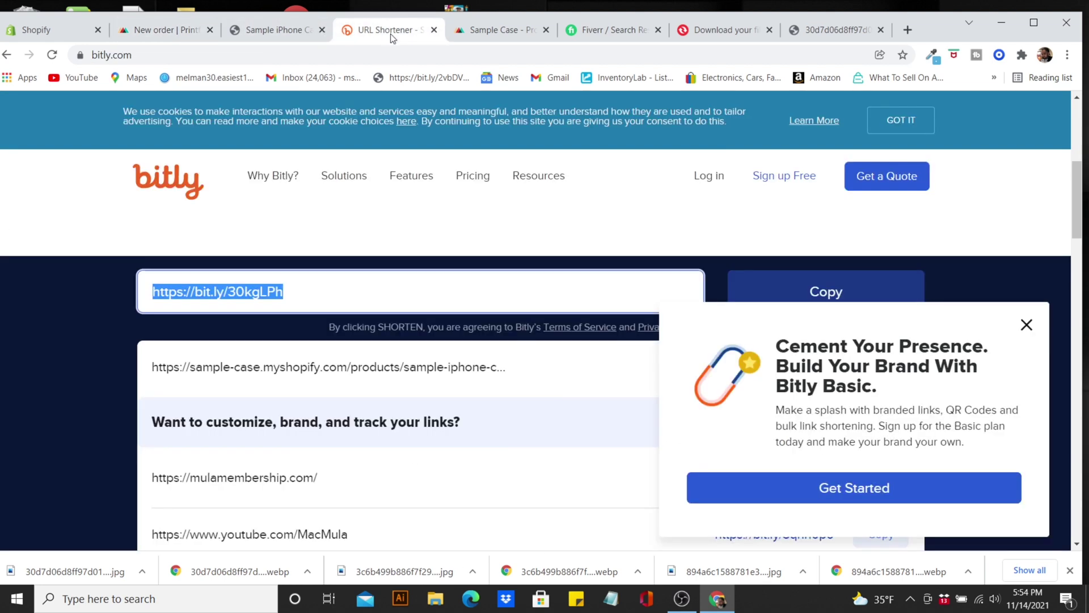
click(1026, 325)
drag(292, 292, 127, 290)
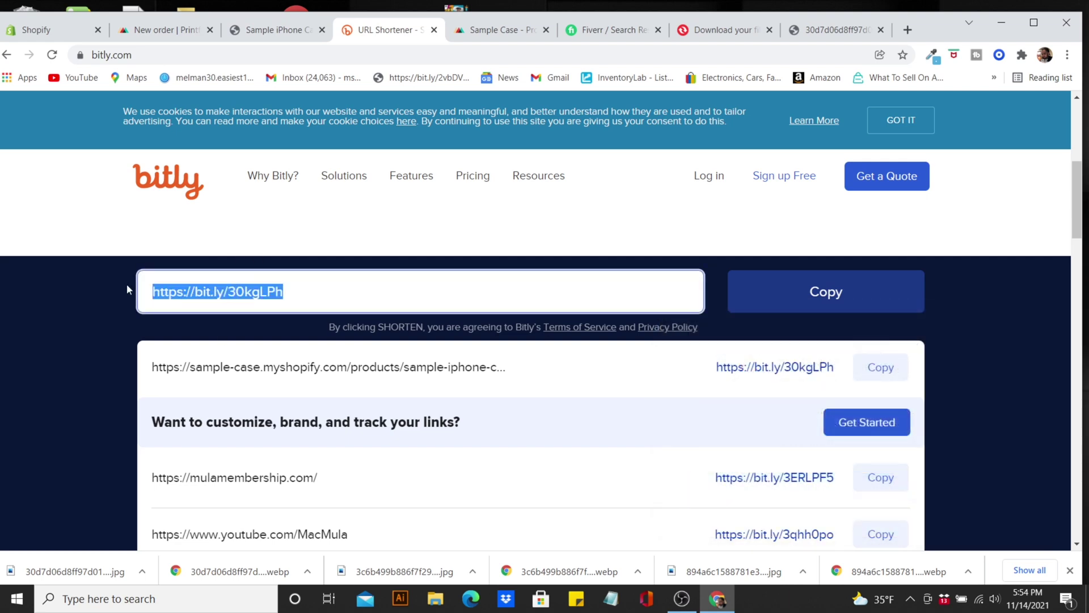
click(233, 54)
right_click(234, 55)
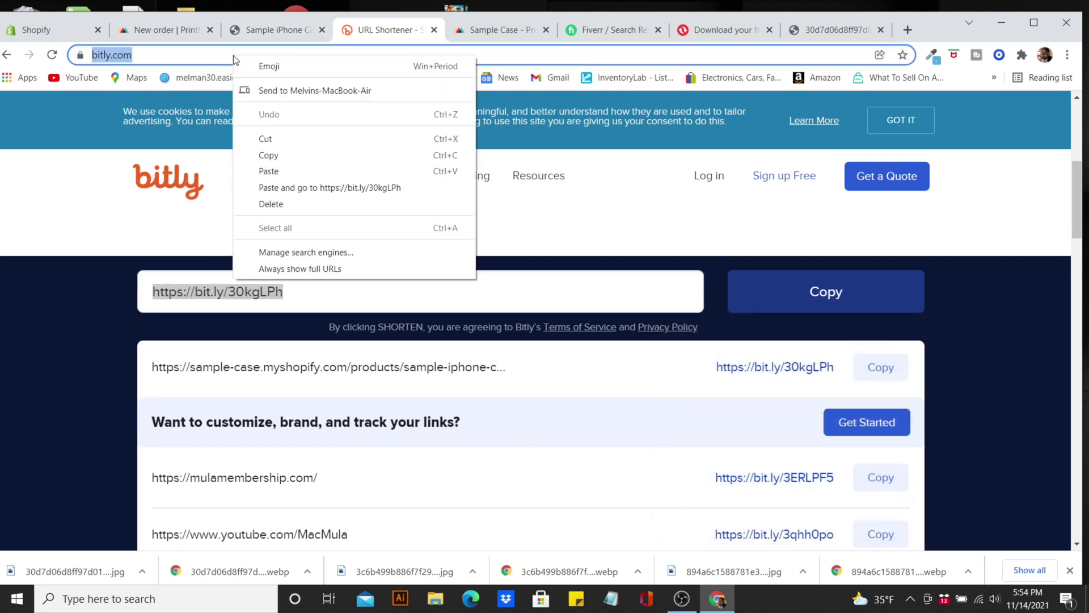
click(343, 171)
mouse_move(344, 175)
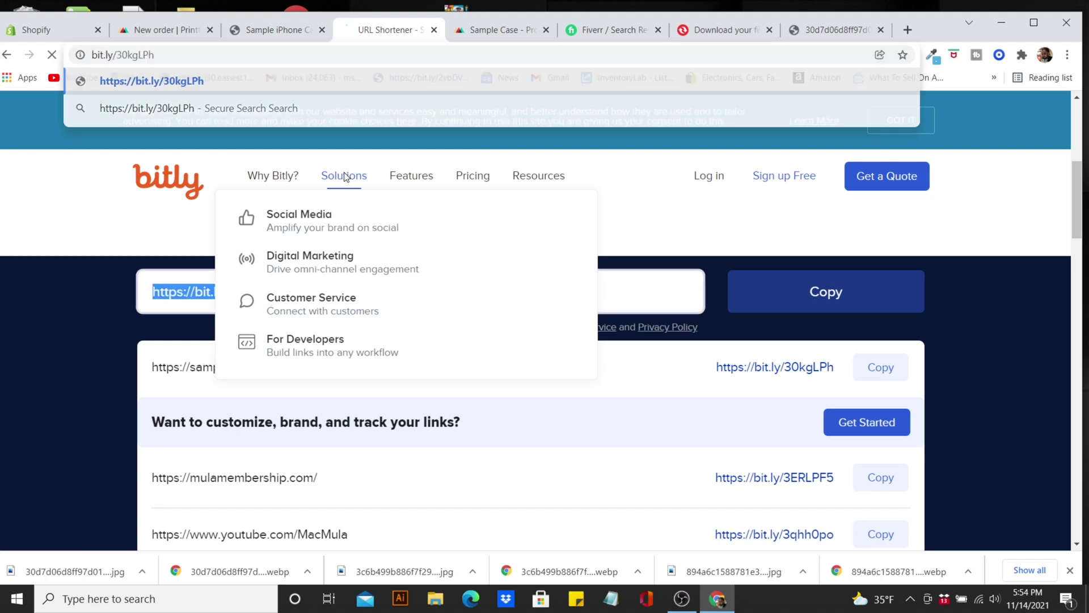
key(Return)
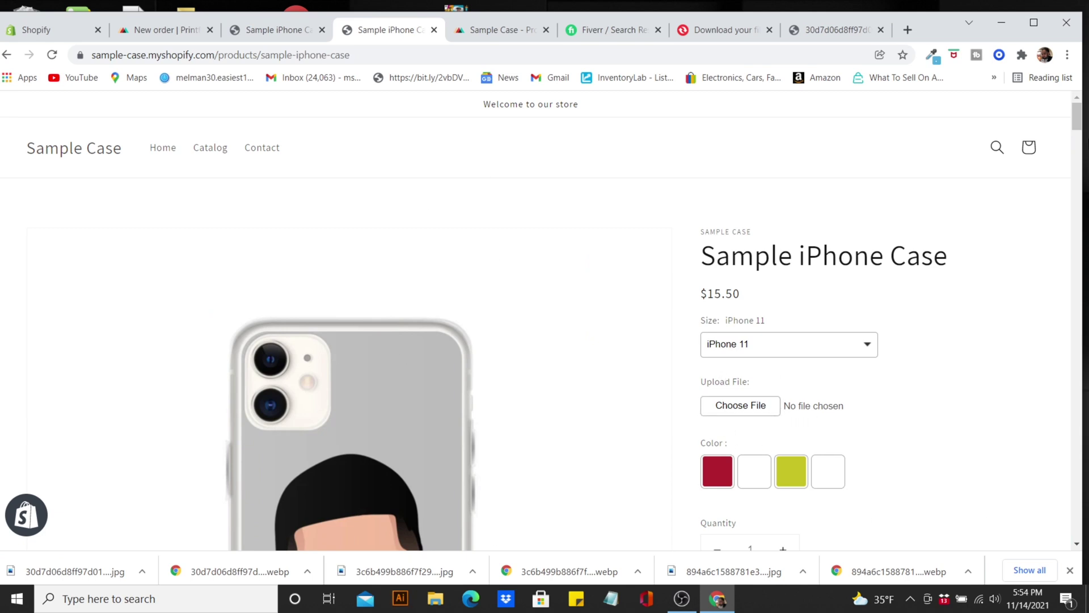
mouse_move(1076, 121)
mouse_down()
mouse_move(1078, 147)
mouse_move(1080, 128)
mouse_up()
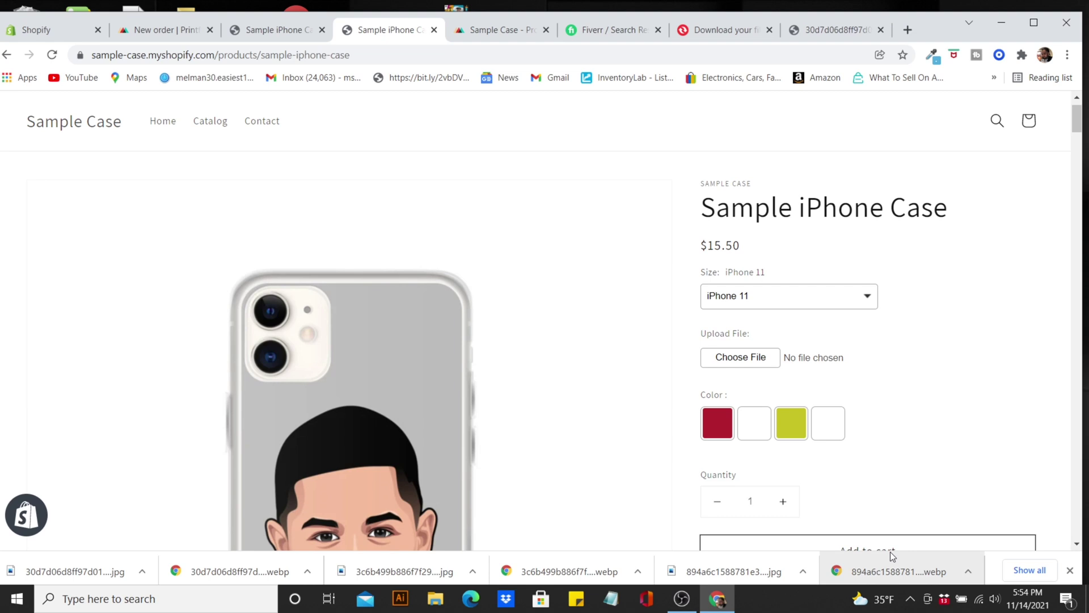
Step: Open the Variant Option Product Options app in Shopify and start the 14-day free trial of its $8.99 Basic plan
click(43, 31)
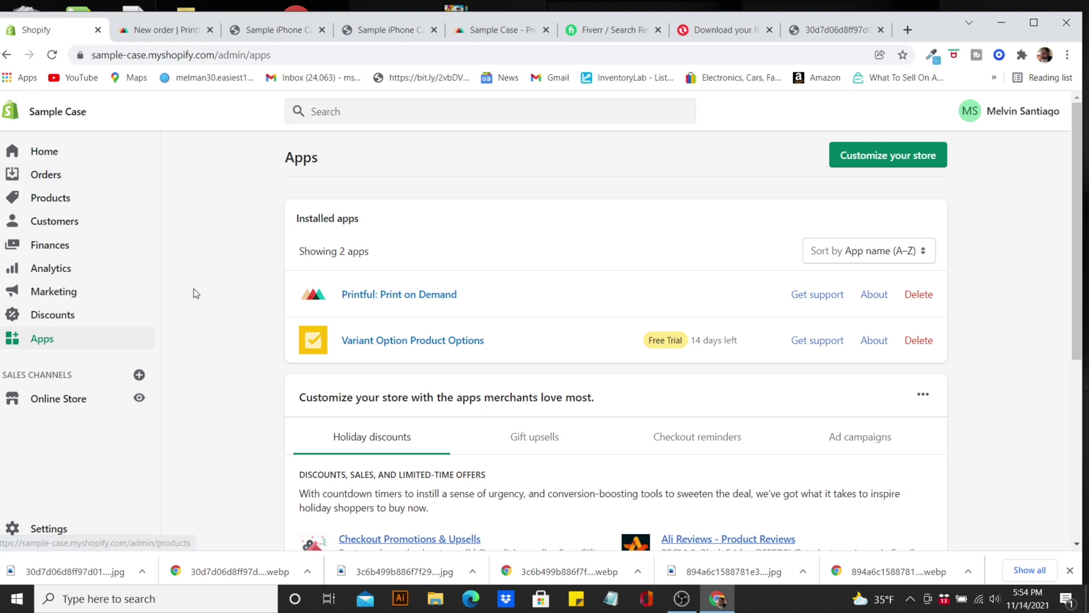
click(462, 353)
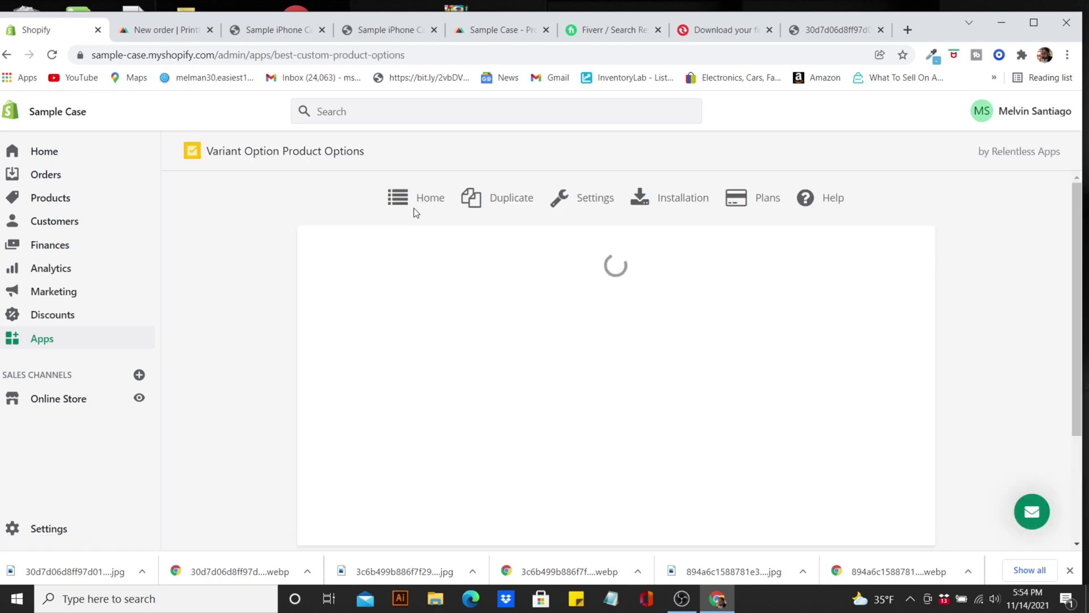
drag(1081, 353, 1081, 508)
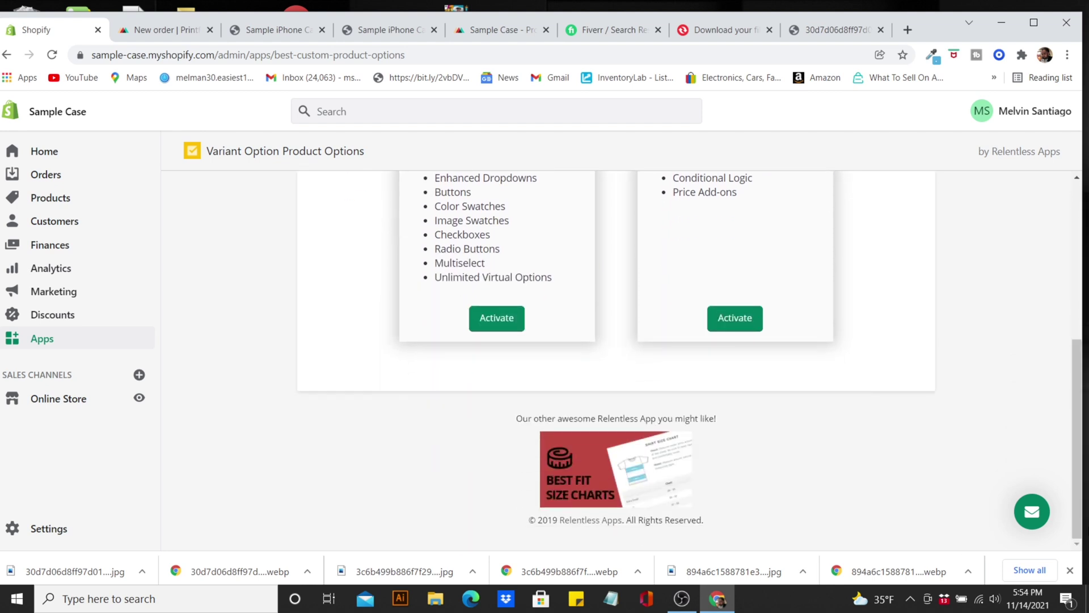
click(515, 334)
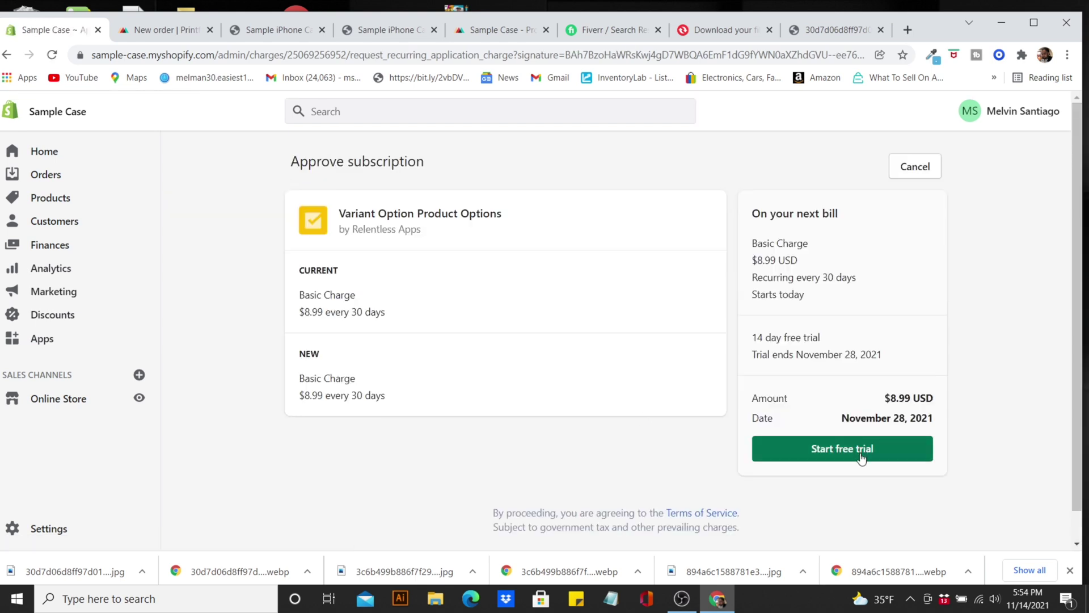
click(861, 455)
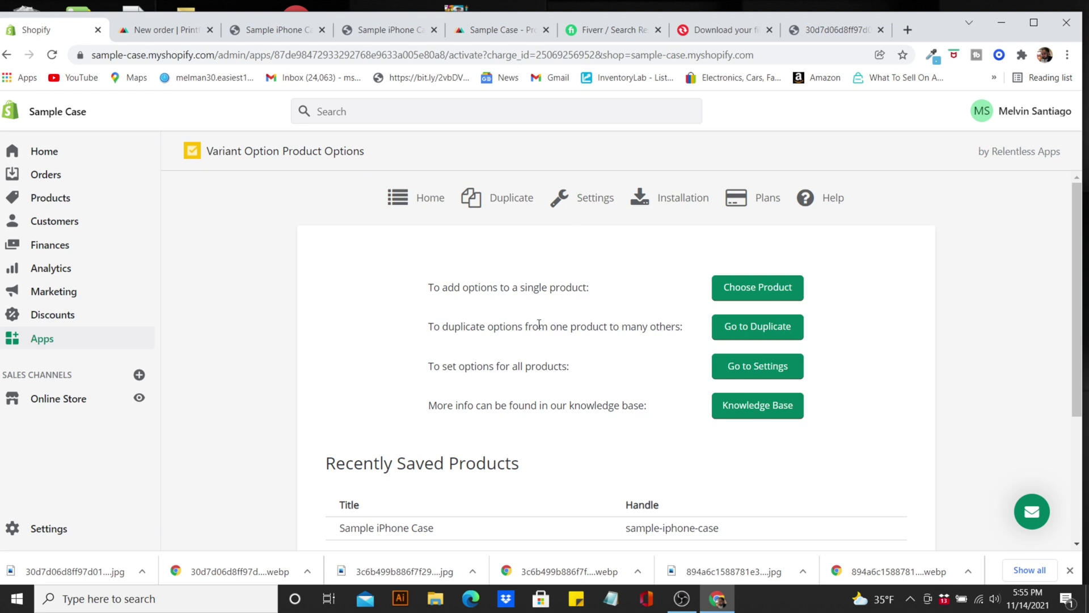
Step: Choose Sample iPhone Case as the product for adding options and look through its Size choices
click(763, 291)
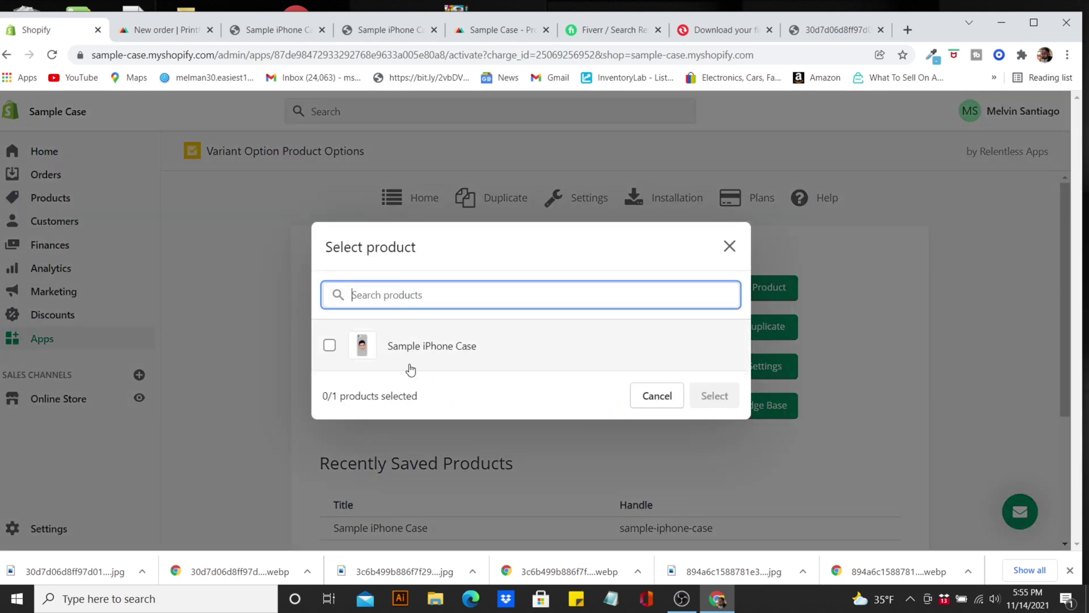
click(329, 346)
click(720, 400)
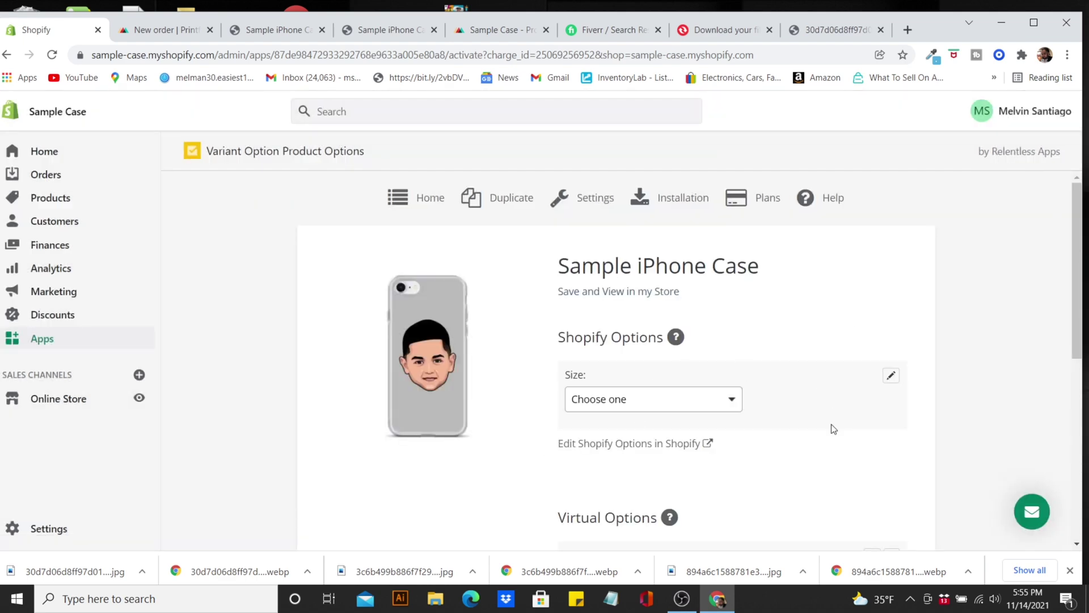
click(733, 400)
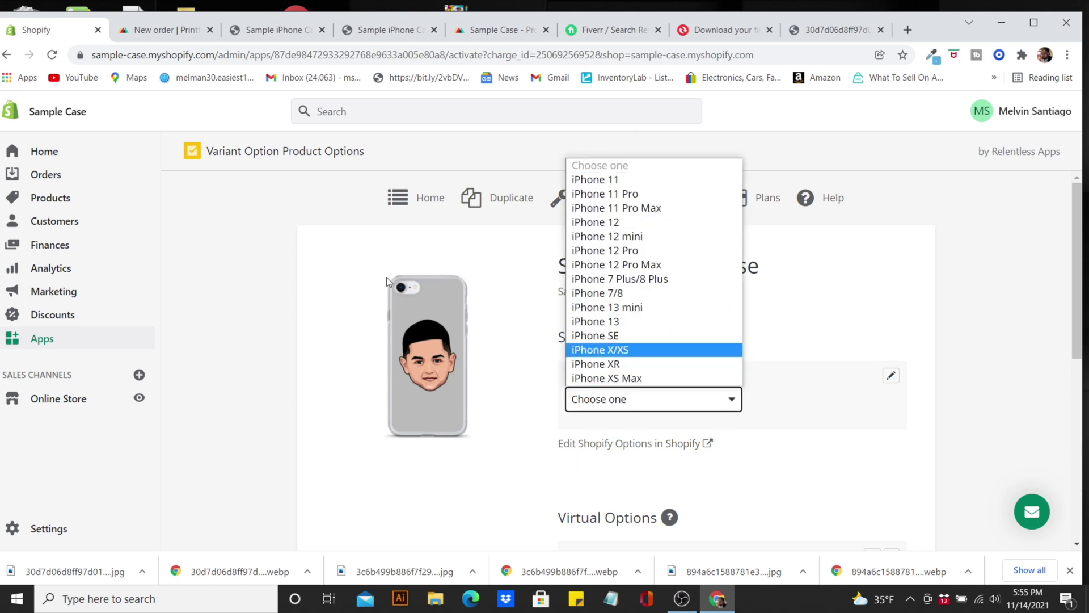
click(803, 479)
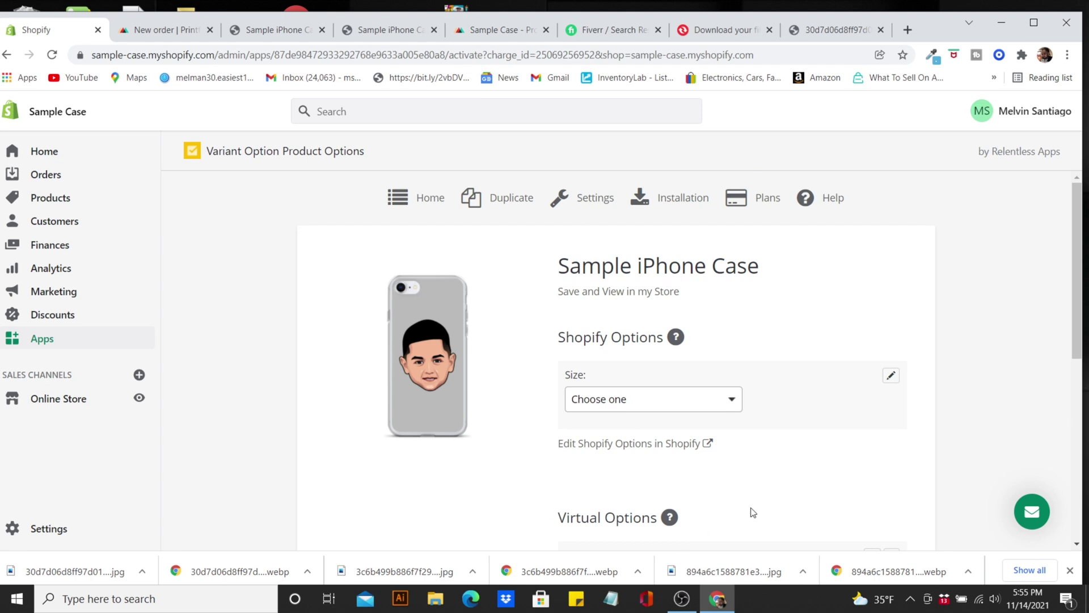
Step: Add a virtual option to Sample iPhone Case, titled Name and using the Text type
drag(1081, 330, 1085, 419)
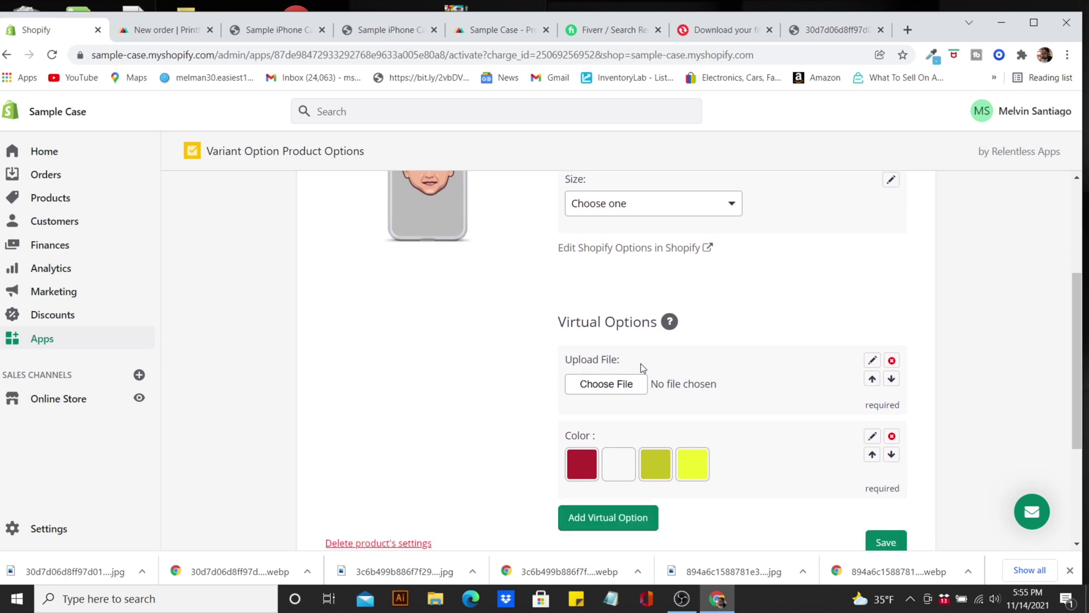
click(601, 524)
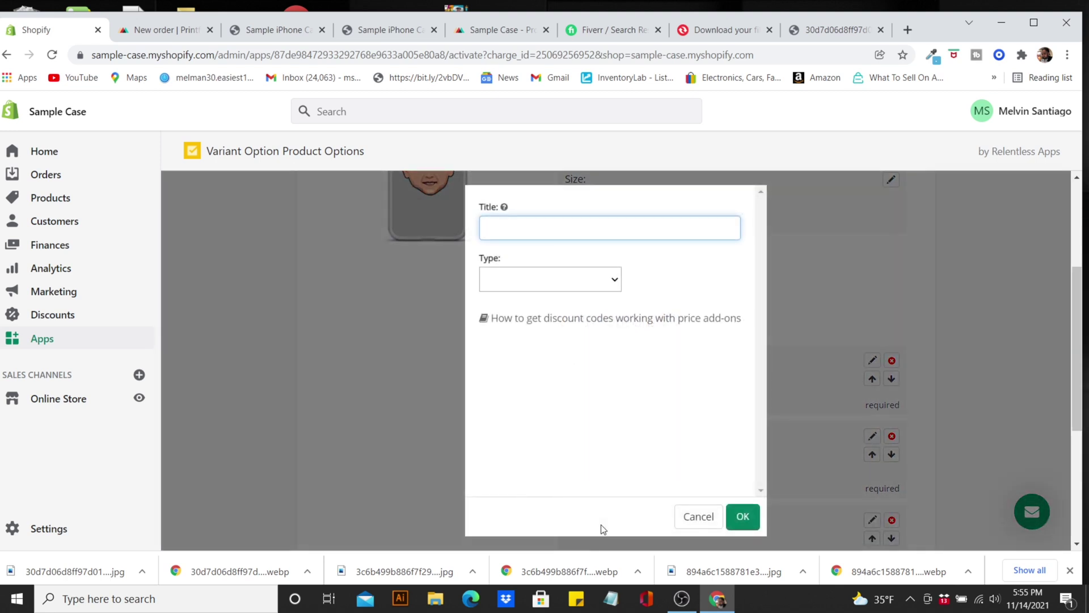
click(613, 229)
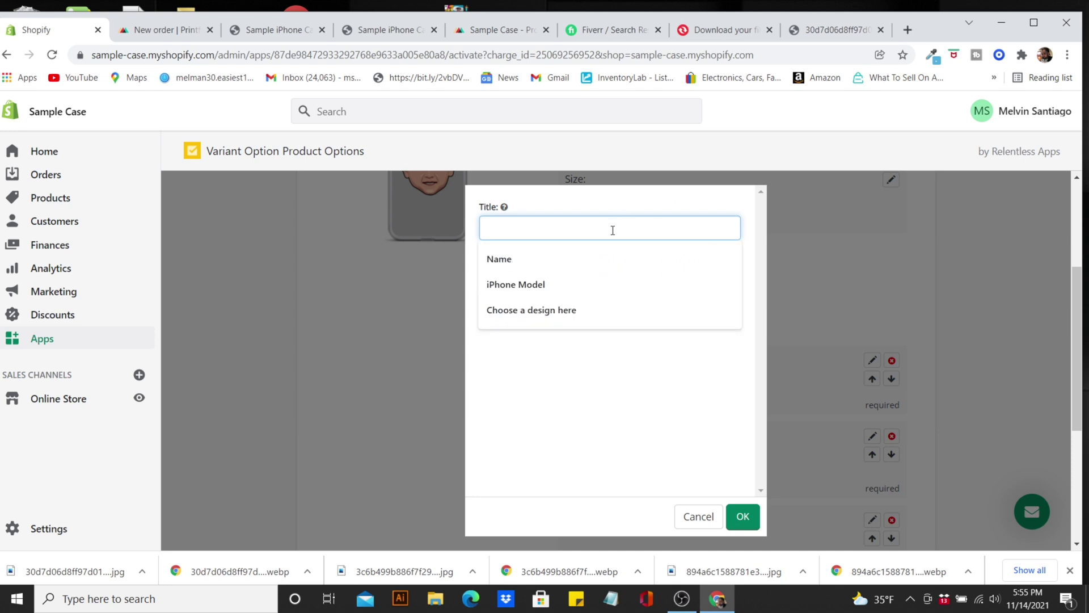
text(Name)
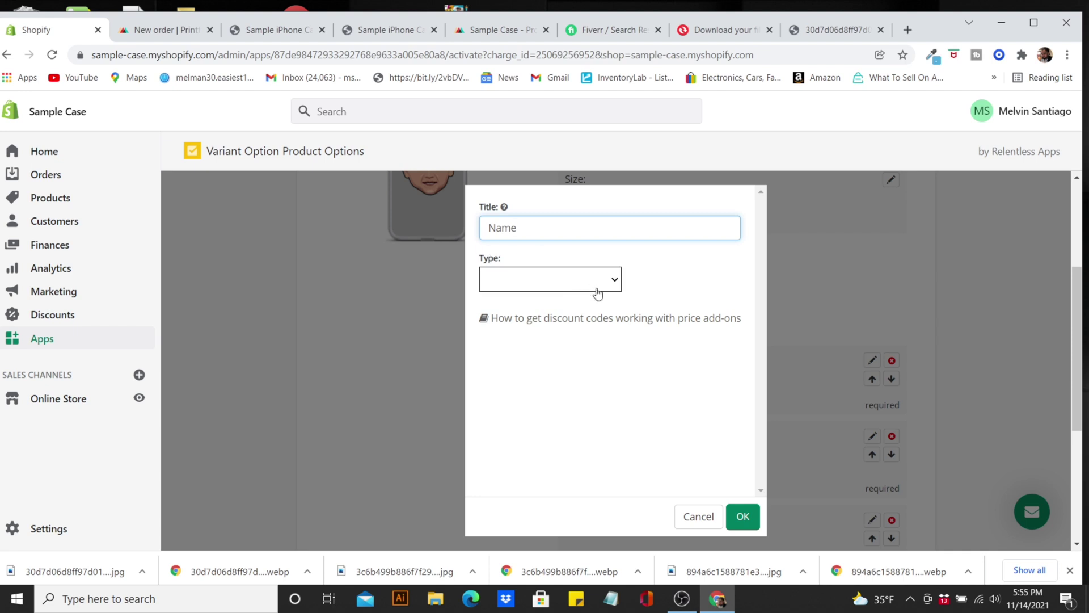
click(612, 281)
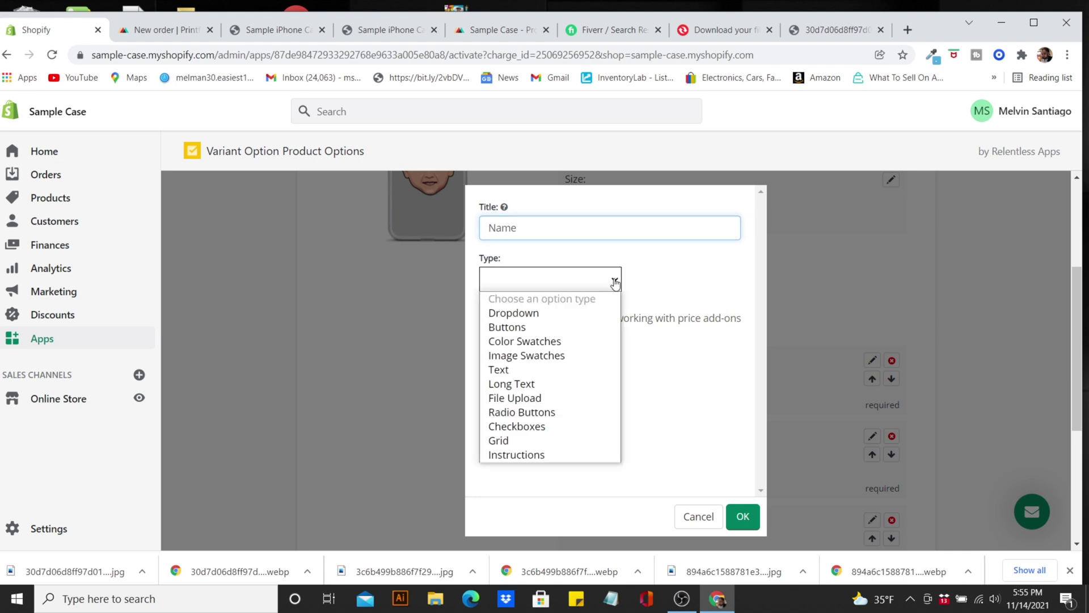
click(528, 372)
Step: Limit the text option to a maximum of 3, retitle it Initials, and save the product's options
click(557, 354)
text(2)
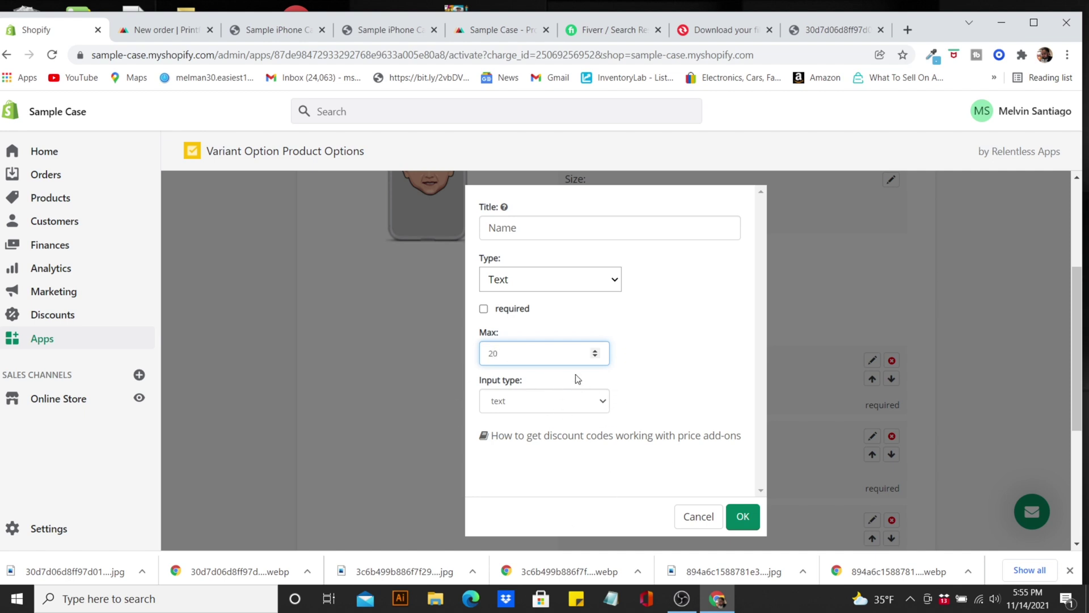
key(BackSpace)
text(3)
double_click(536, 224)
text(Initials)
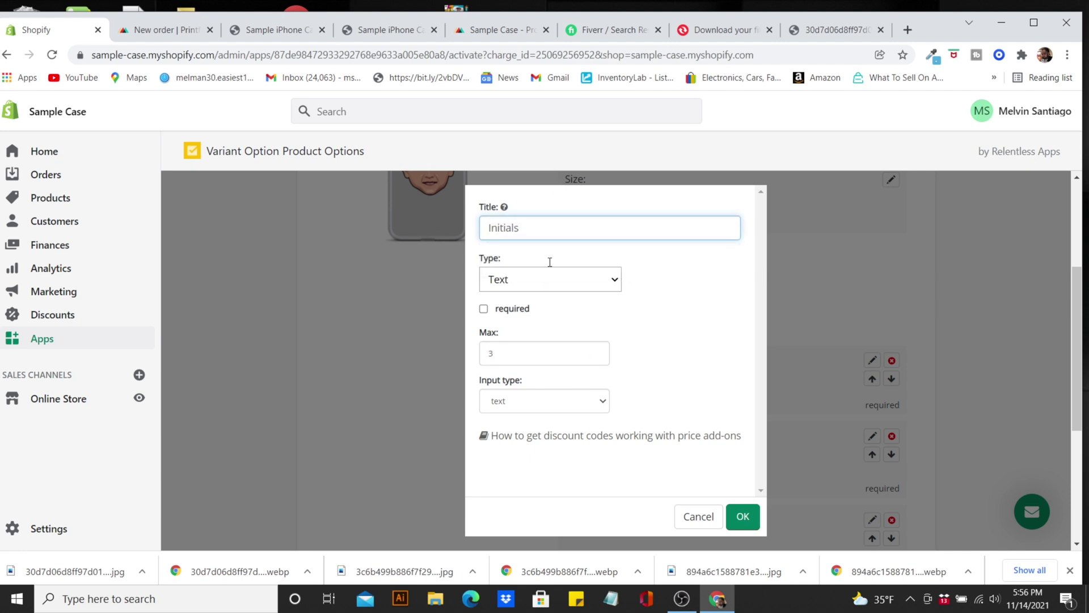
click(751, 525)
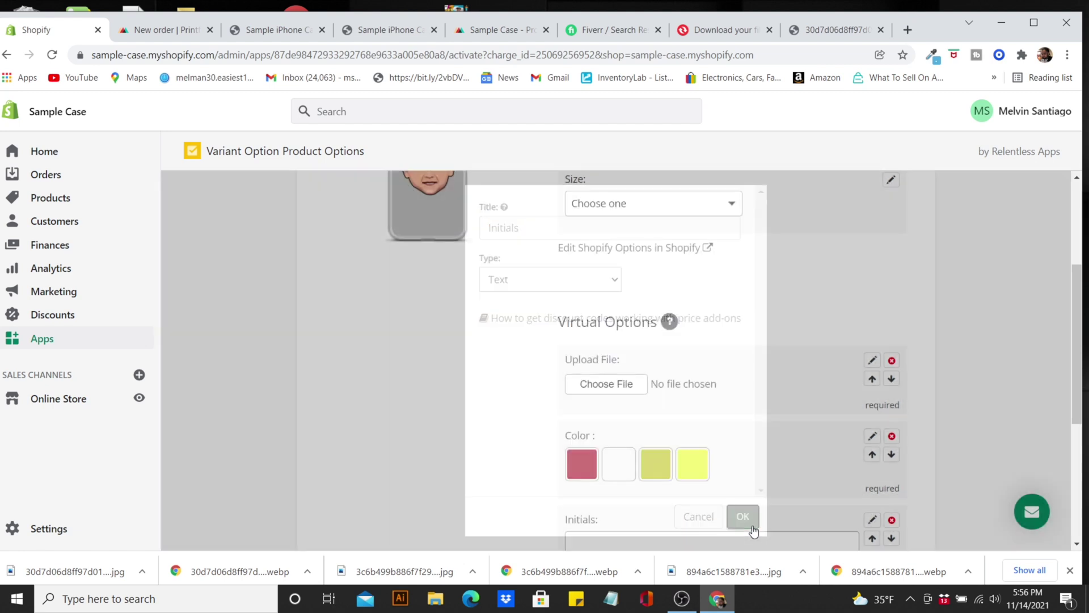
drag(1078, 366, 1078, 453)
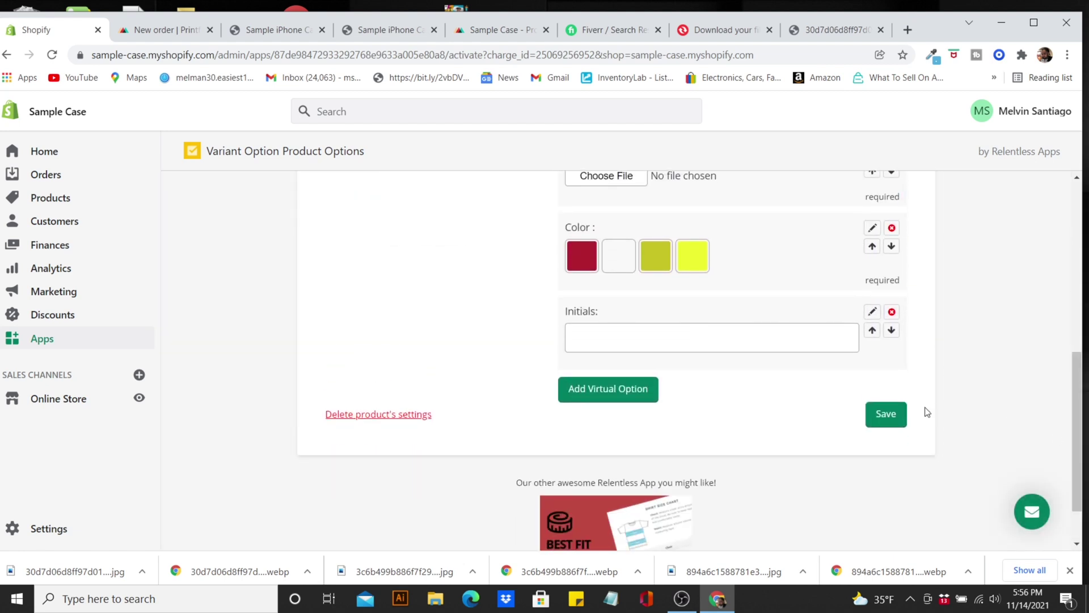
click(877, 420)
Step: Reload the Sample iPhone Case storefront page and enter mdc in its Initials field
click(277, 29)
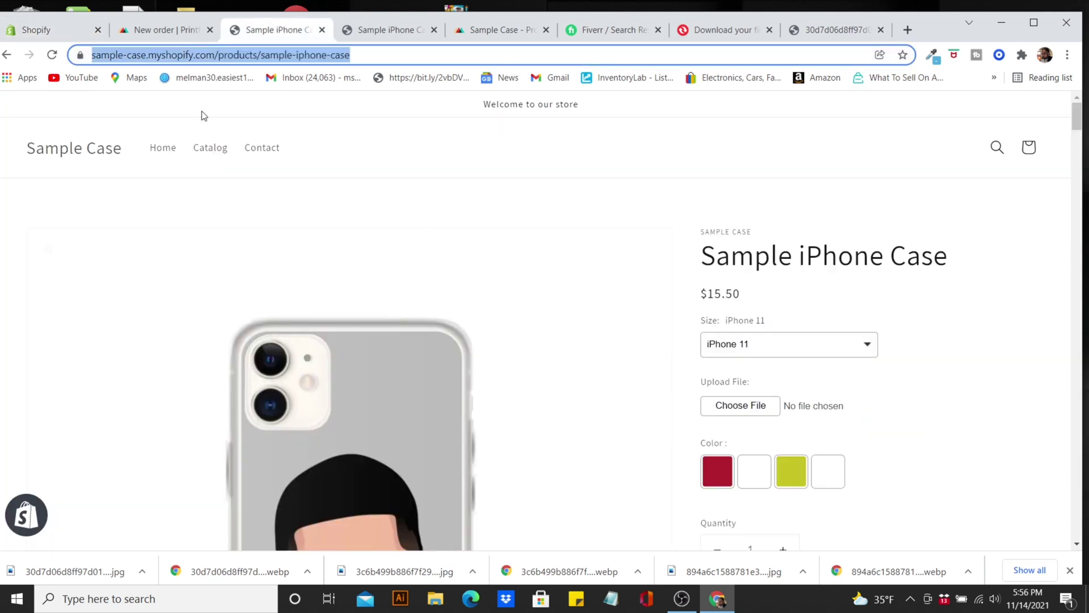
click(51, 55)
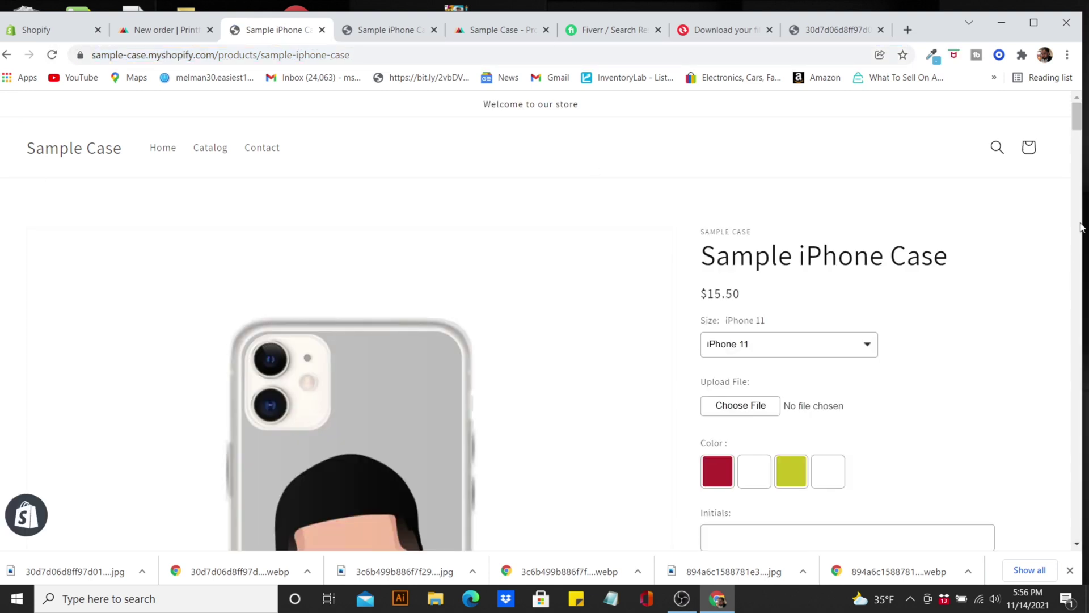
mouse_move(1083, 128)
mouse_down()
mouse_move(1083, 163)
mouse_move(1084, 128)
mouse_up()
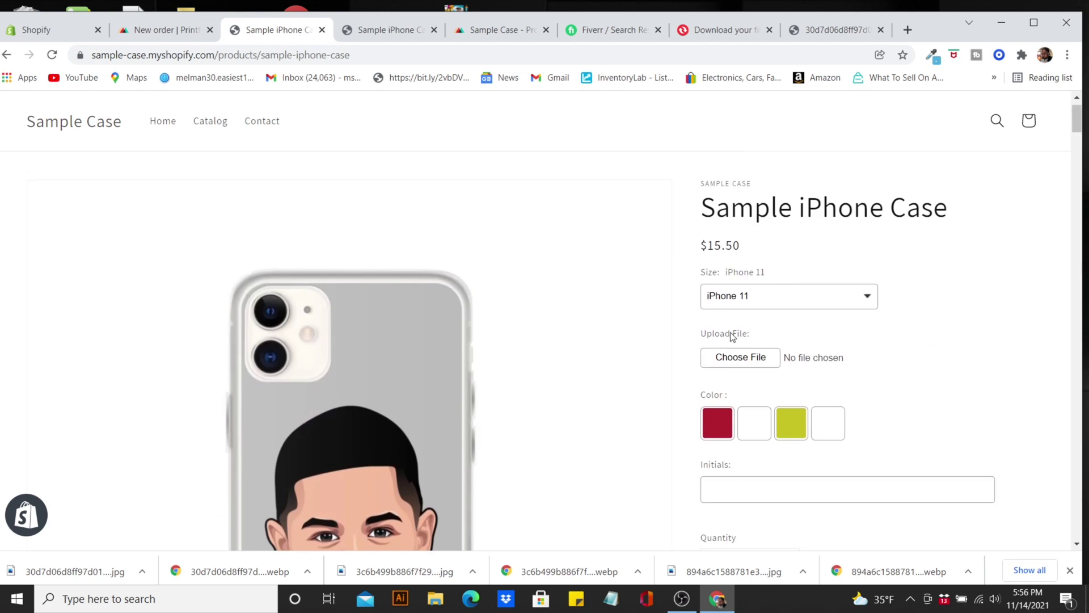
click(731, 494)
click(731, 495)
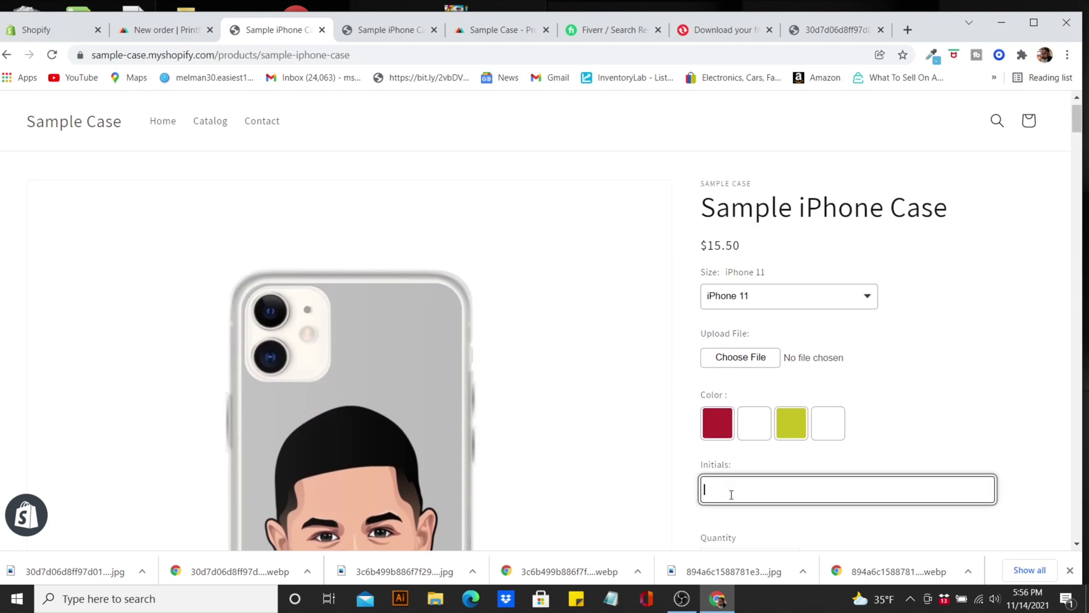
text(mdc)
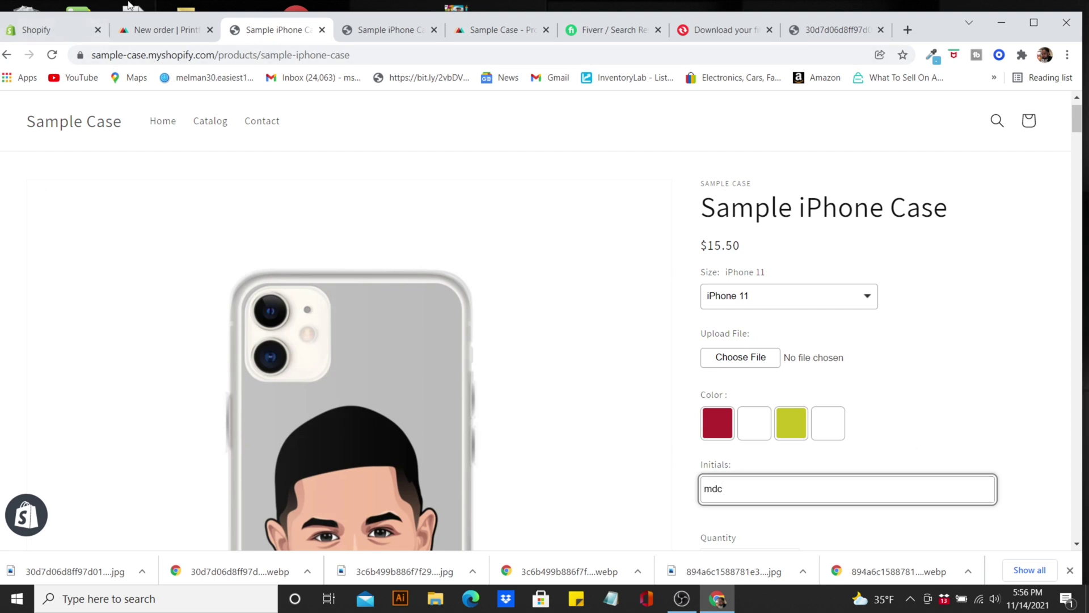
Step: Return to the Shopify admin and look over the Marketing overview and its marketing apps
click(54, 40)
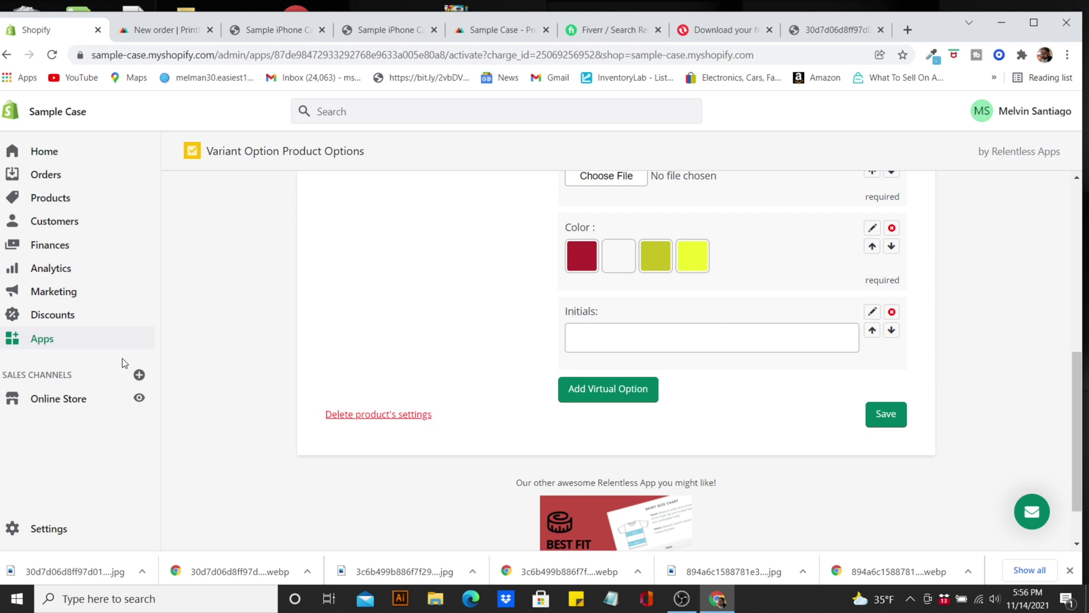
click(69, 299)
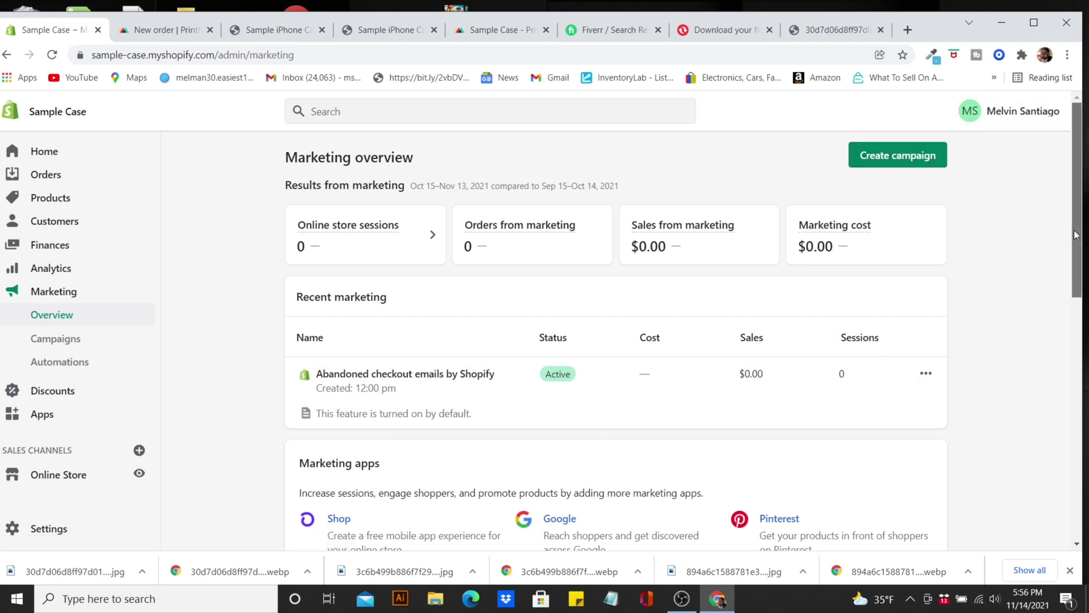
scroll(1081, 227, down, 5)
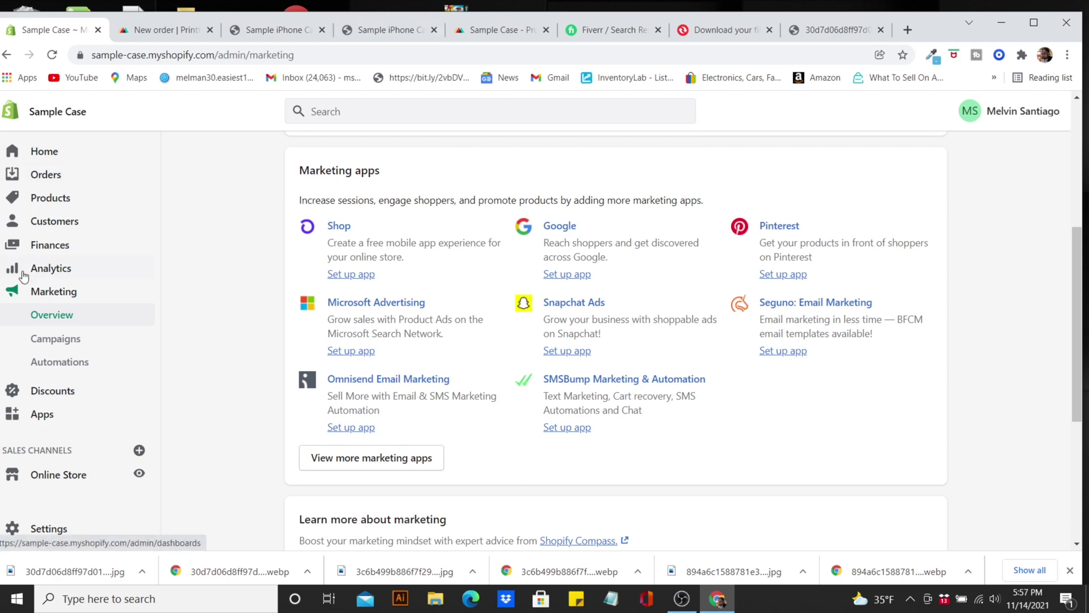
Step: Look through the store's Home setup guide and the online store's theme page, including store speed and the theme library
click(71, 165)
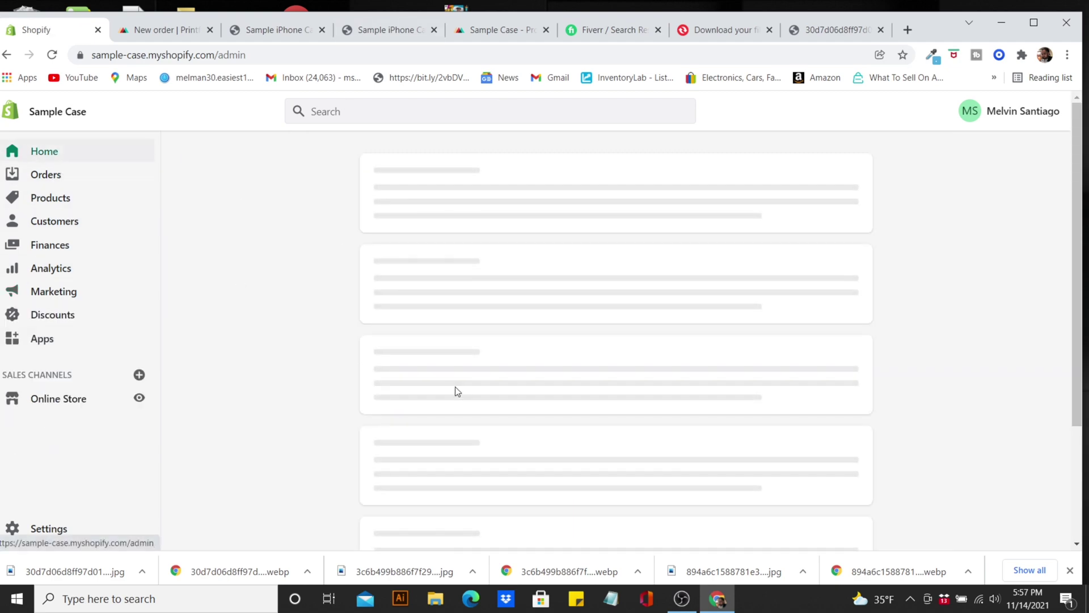
scroll(762, 284, down, 1)
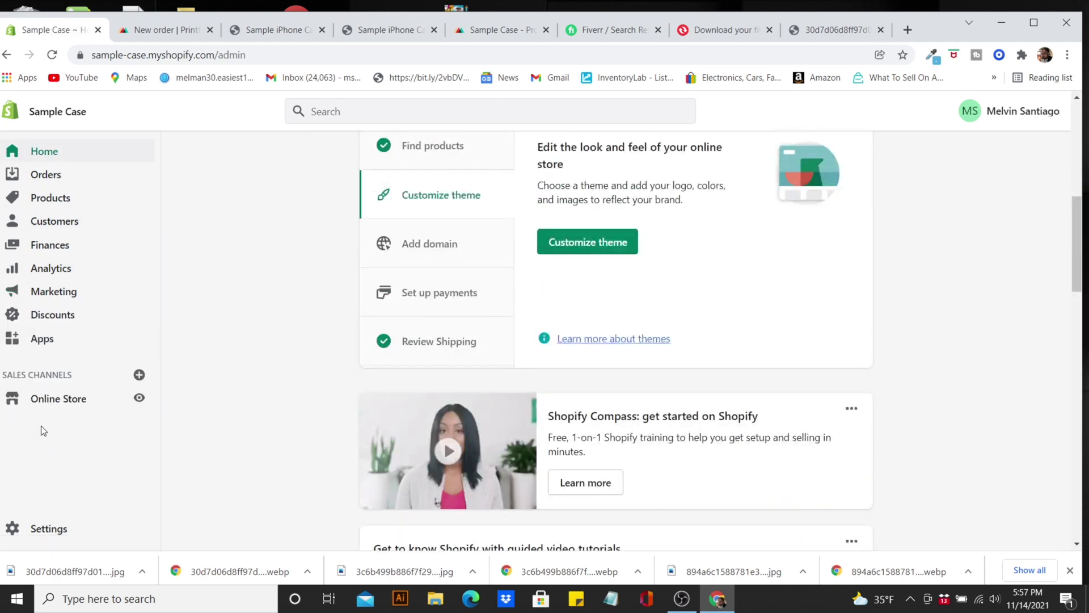
click(76, 406)
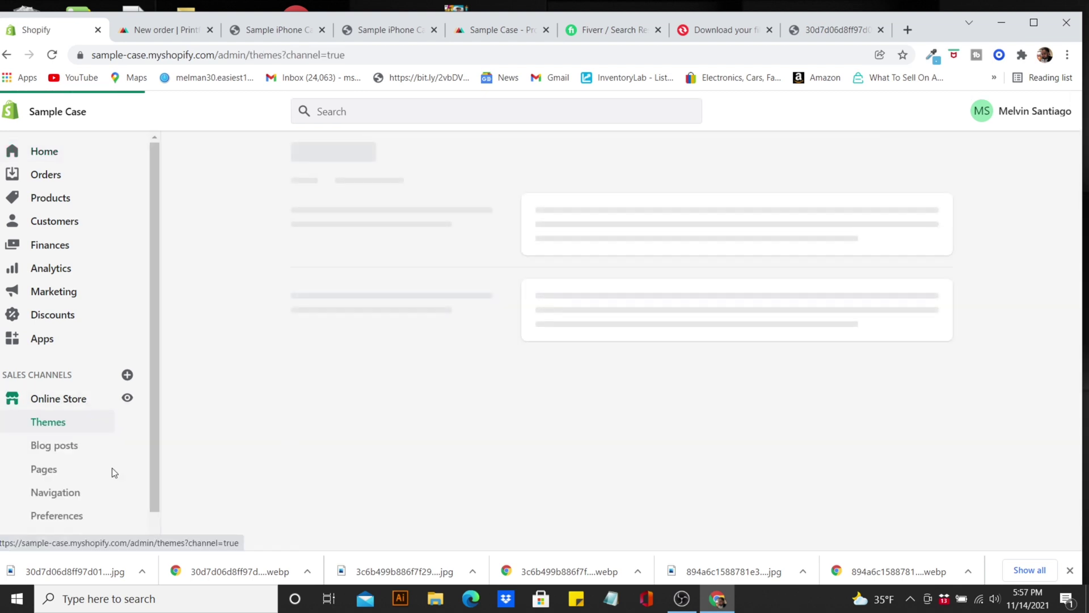
scroll(678, 445, down, 3)
scroll(678, 340, down, 3)
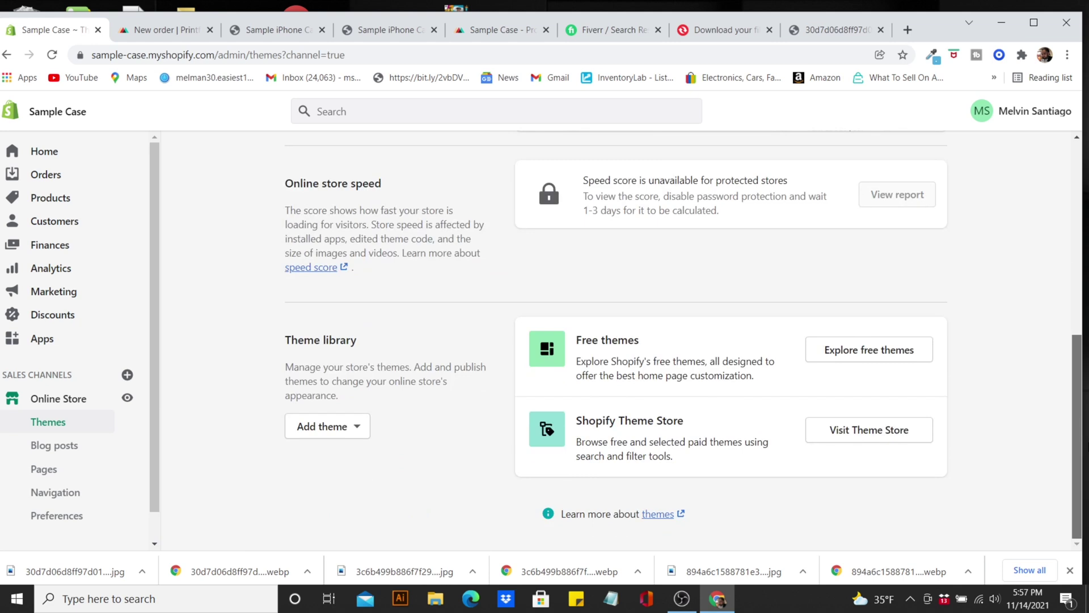
scroll(355, 282, up, 1)
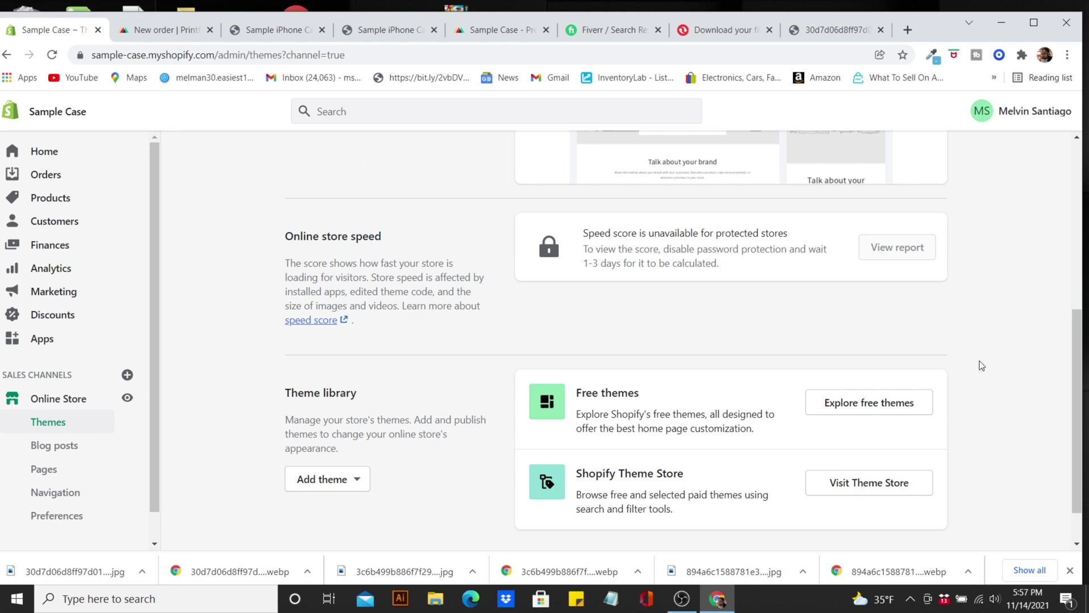
drag(1085, 381, 1085, 309)
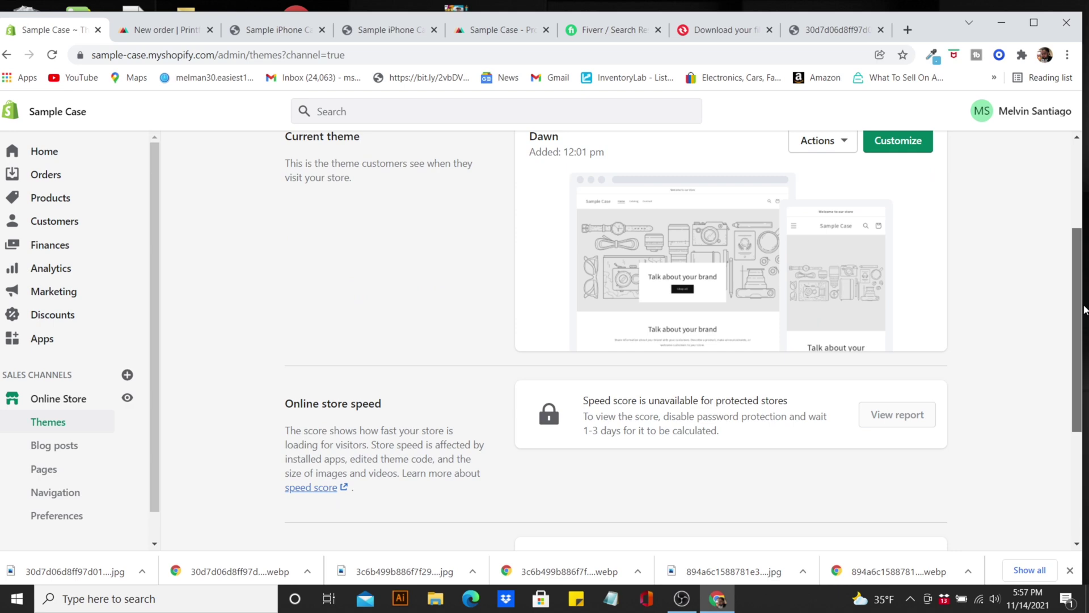
Step: Switch to Fiverr, search for "speed up shopify store", and browse the offered services
click(601, 35)
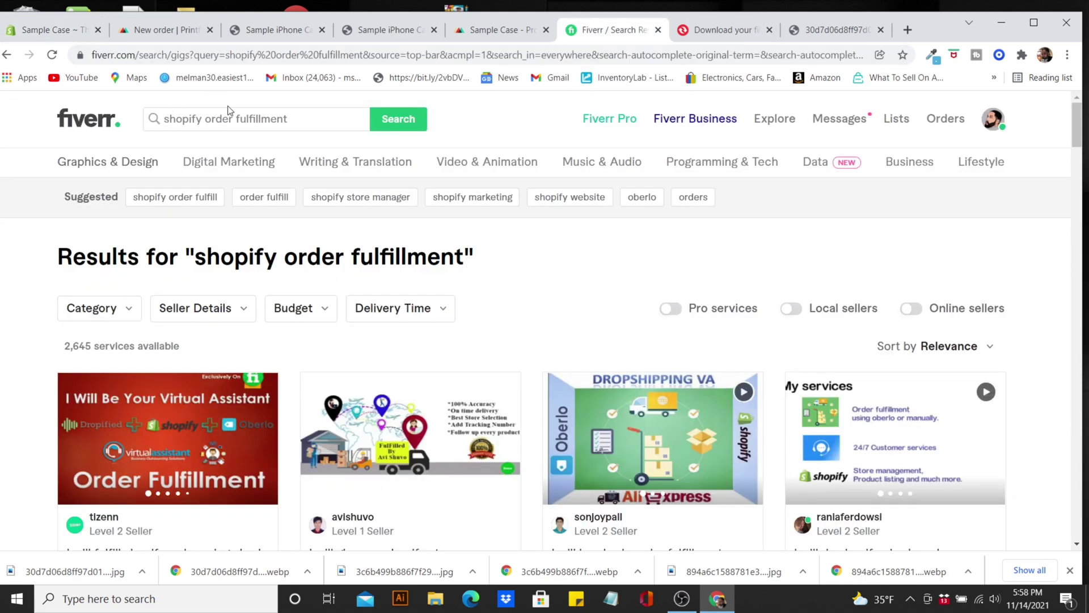
triple_click(309, 122)
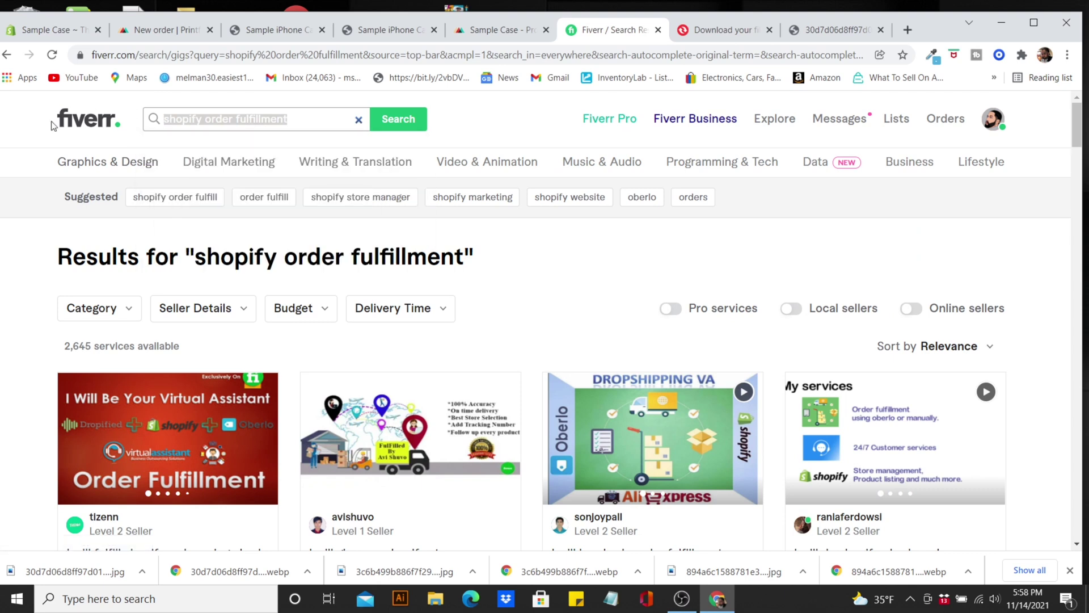
text(speed up shopify store)
key(Return)
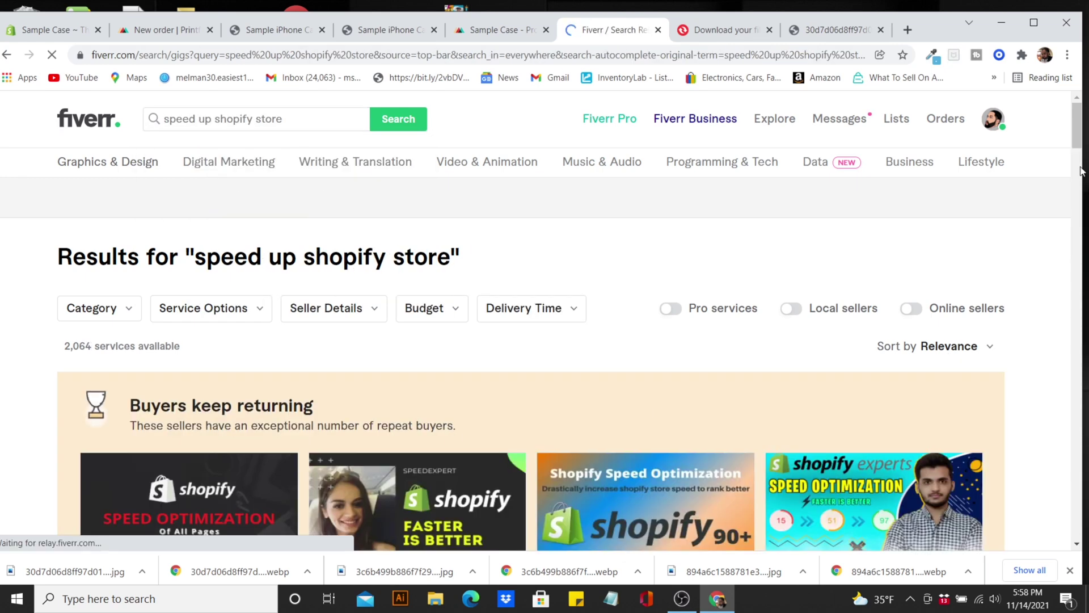
drag(1081, 138, 1084, 164)
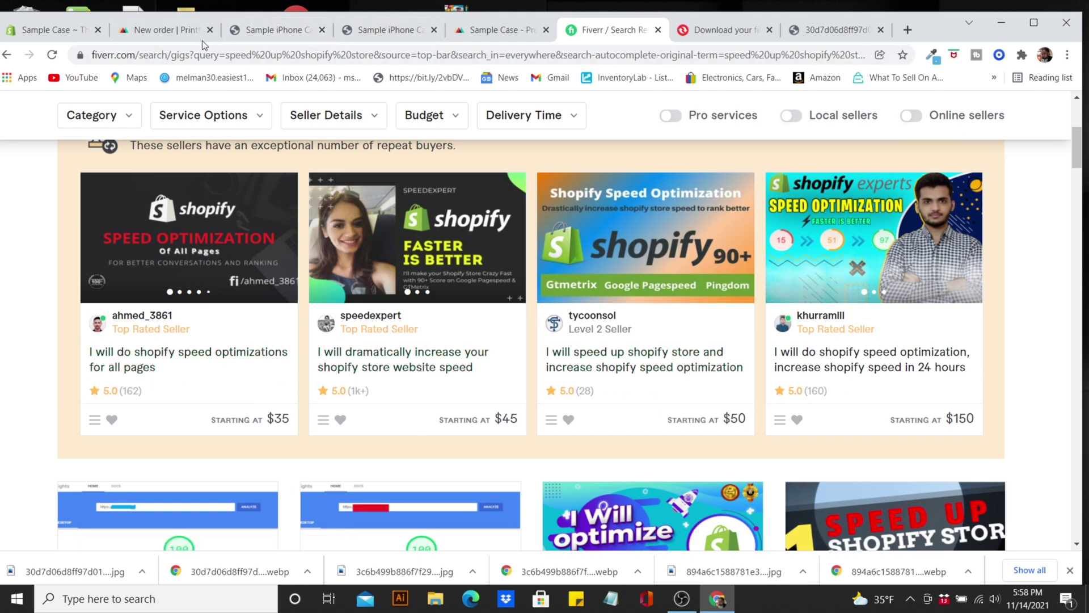
Step: Return to the Shopify admin, view all orders, and open the online store sessions report from the analytics dashboard
click(46, 35)
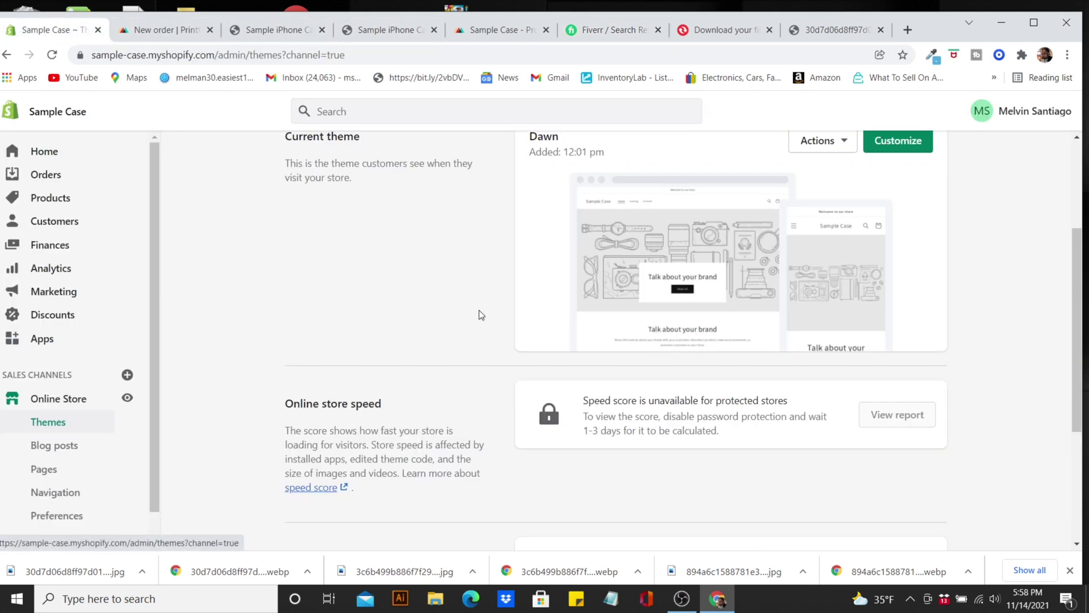
click(85, 181)
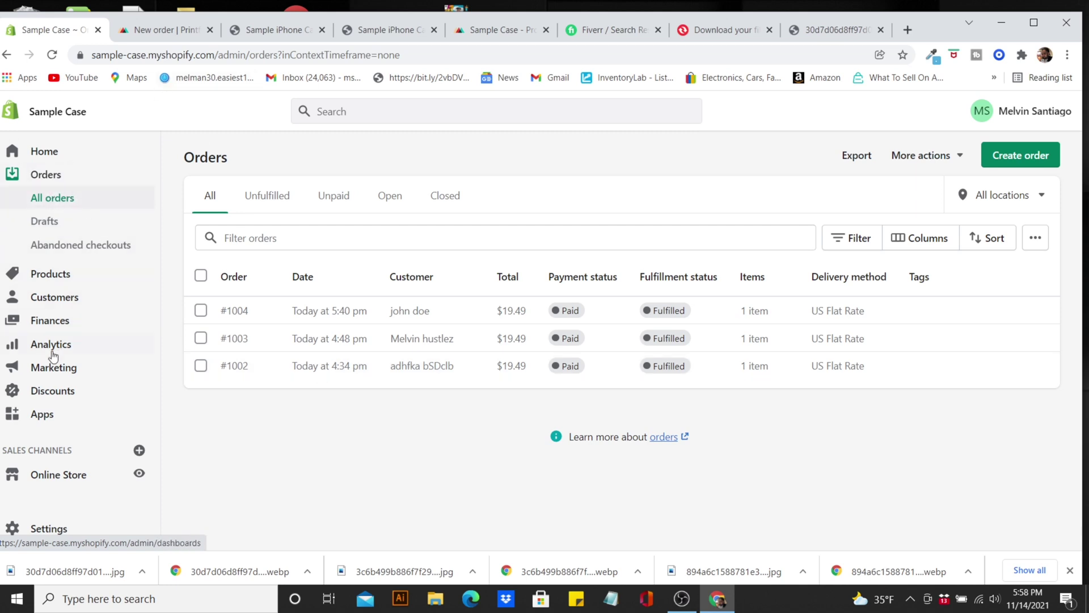
click(90, 347)
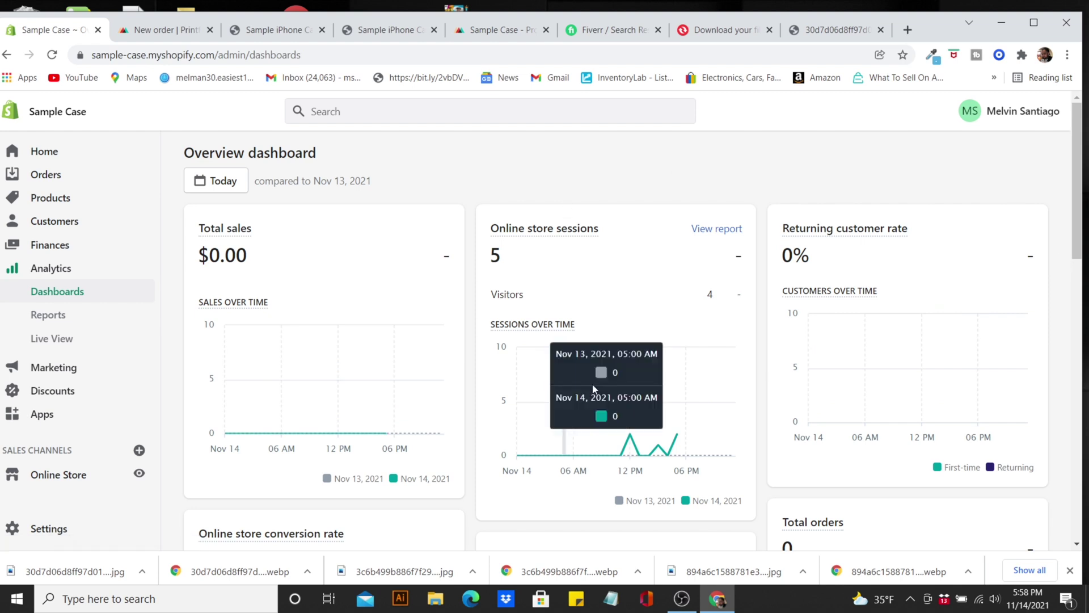
click(716, 229)
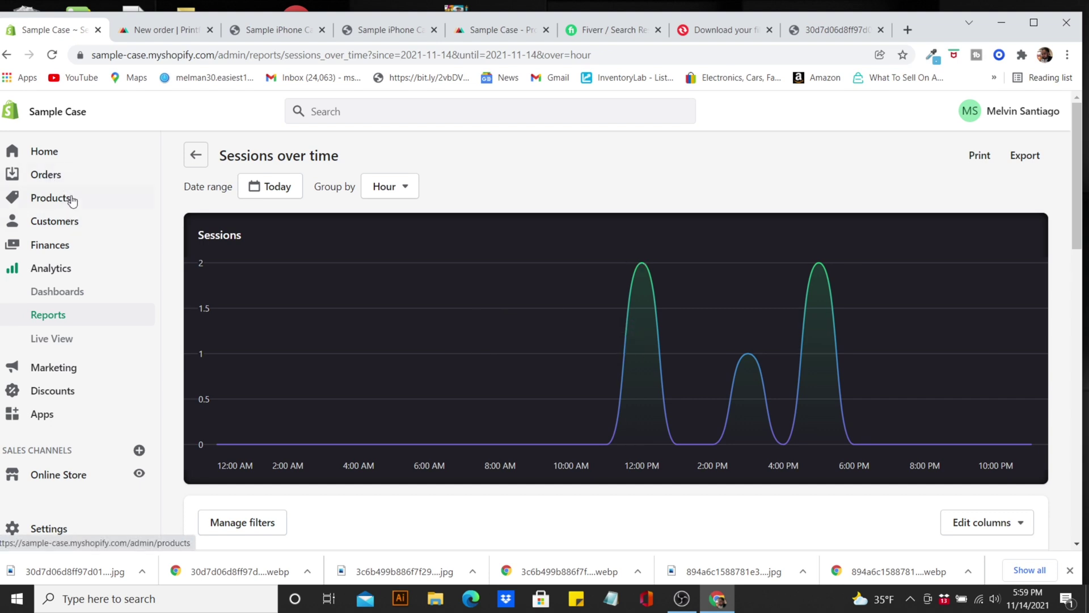
Step: Go back to the store's Home page and open the orders list
click(69, 156)
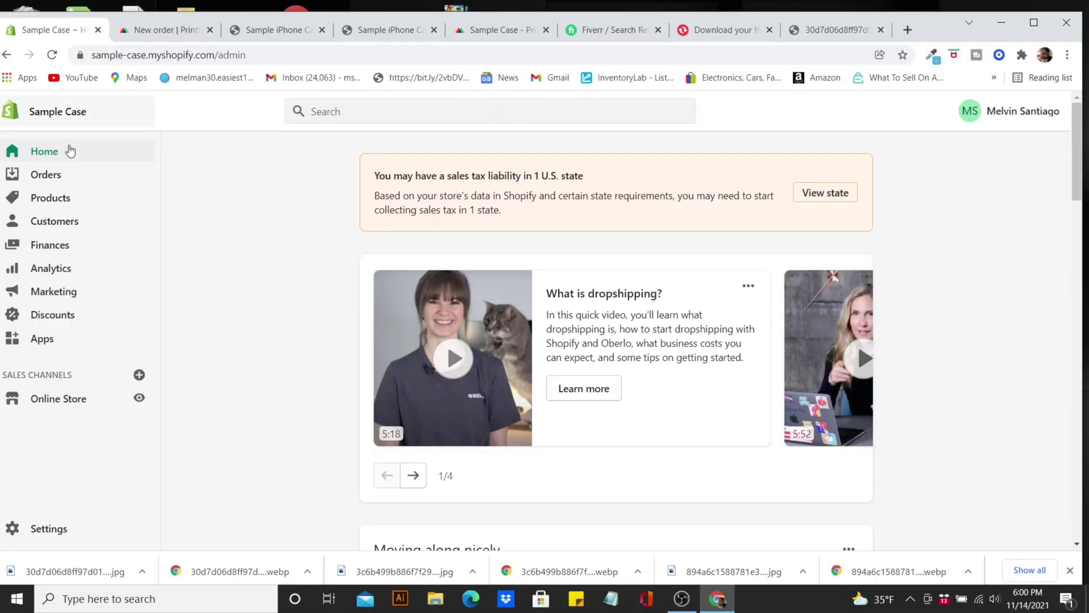
click(88, 186)
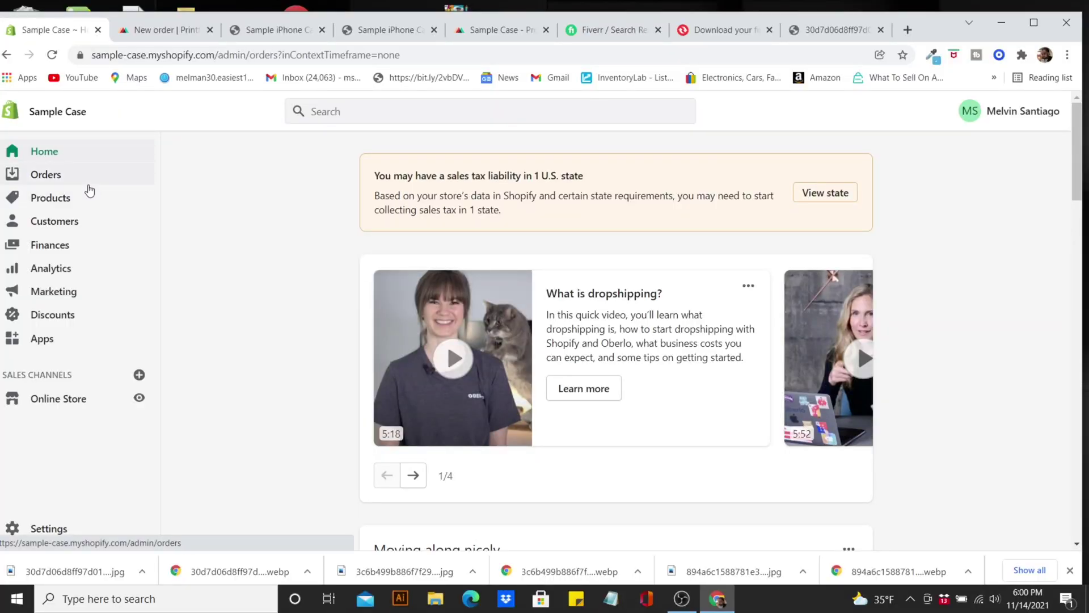